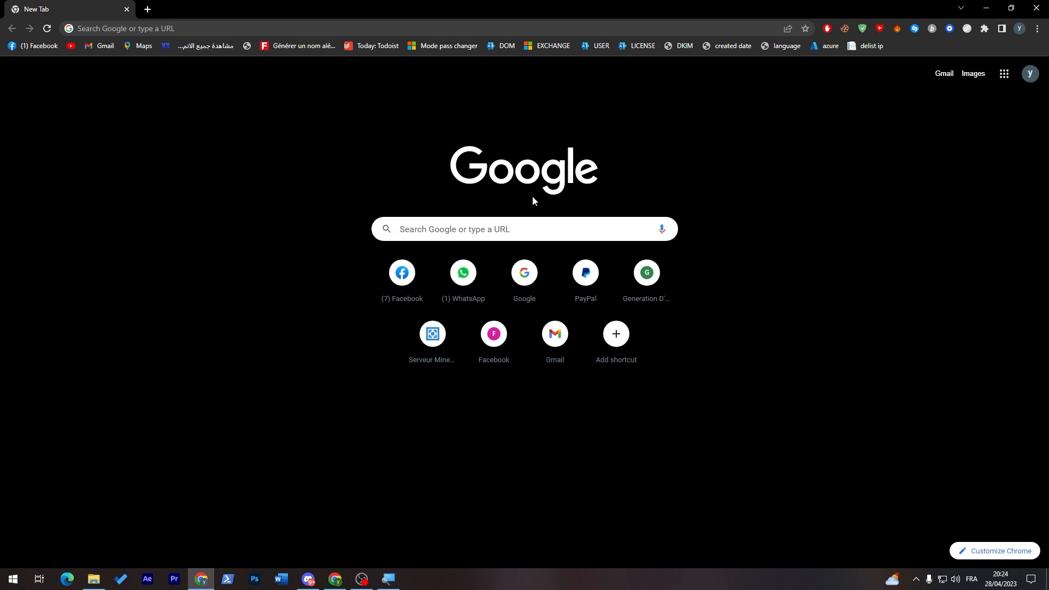
Search Google for "airbnb" and refine the search to "airbnb eng".
left_click(549, 228)
type("airbnb")
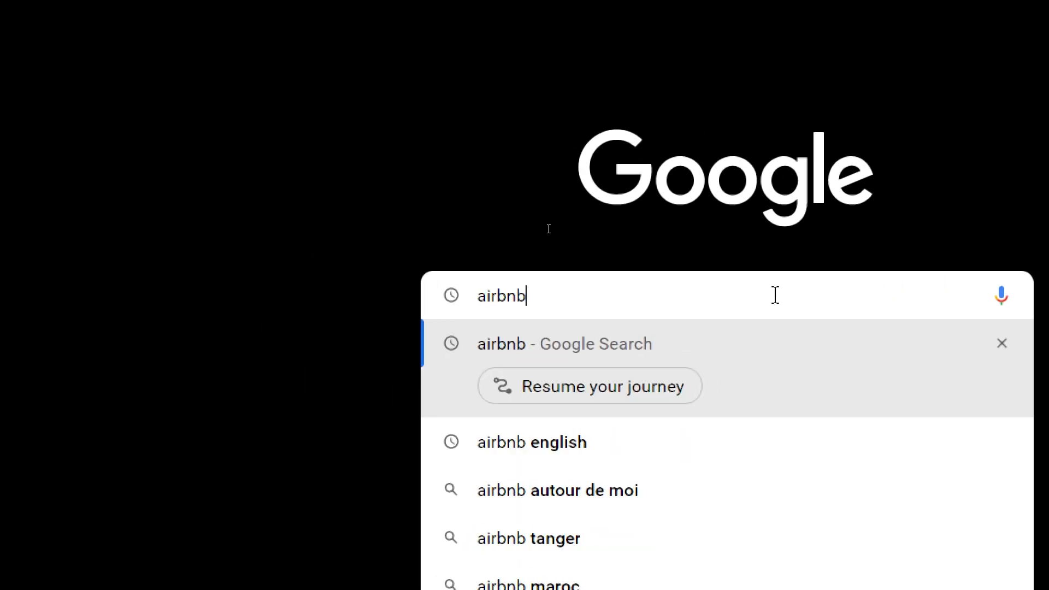
key("Return")
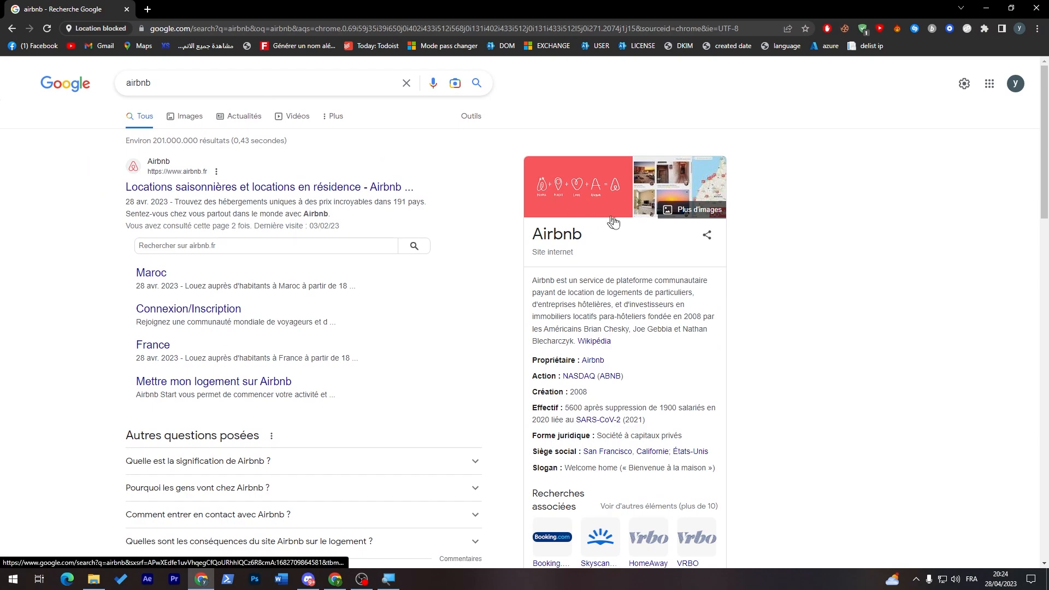
scroll(1047, 128, "down", 5)
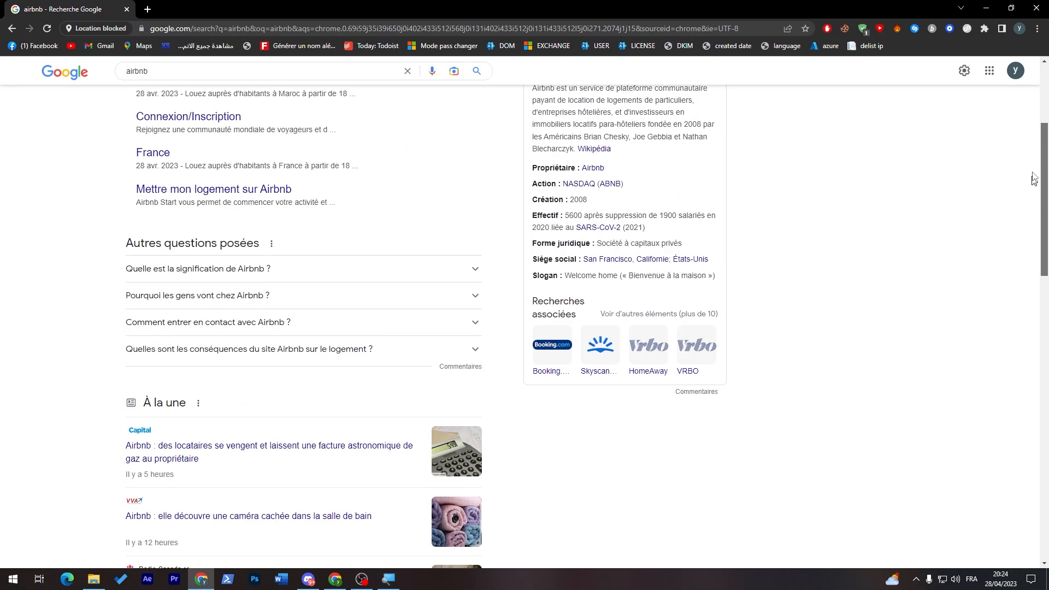
scroll(230, 133, "up", 5)
left_click(213, 83)
type("eng")
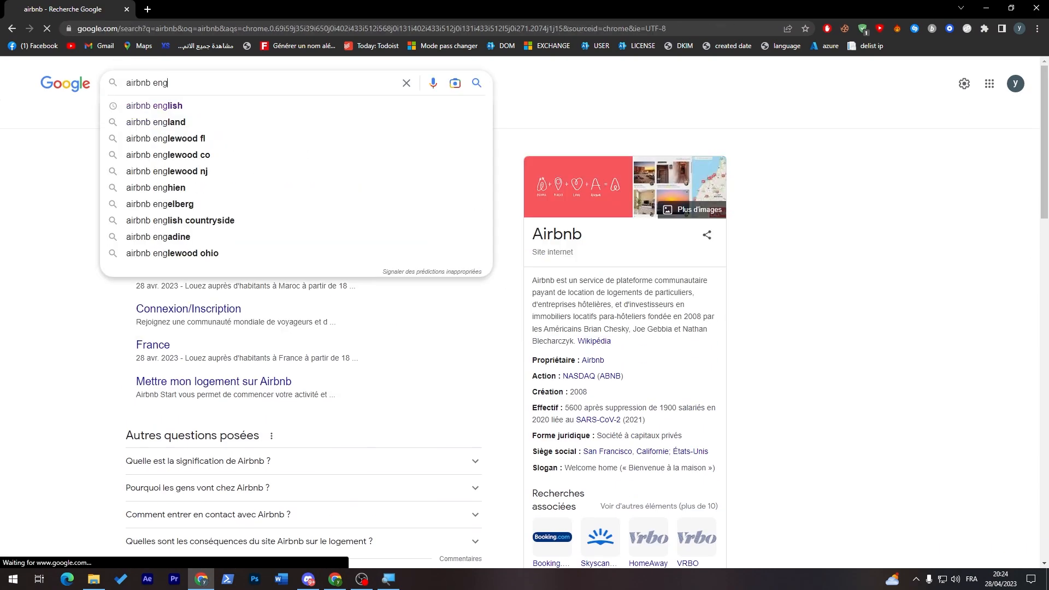
key("Return")
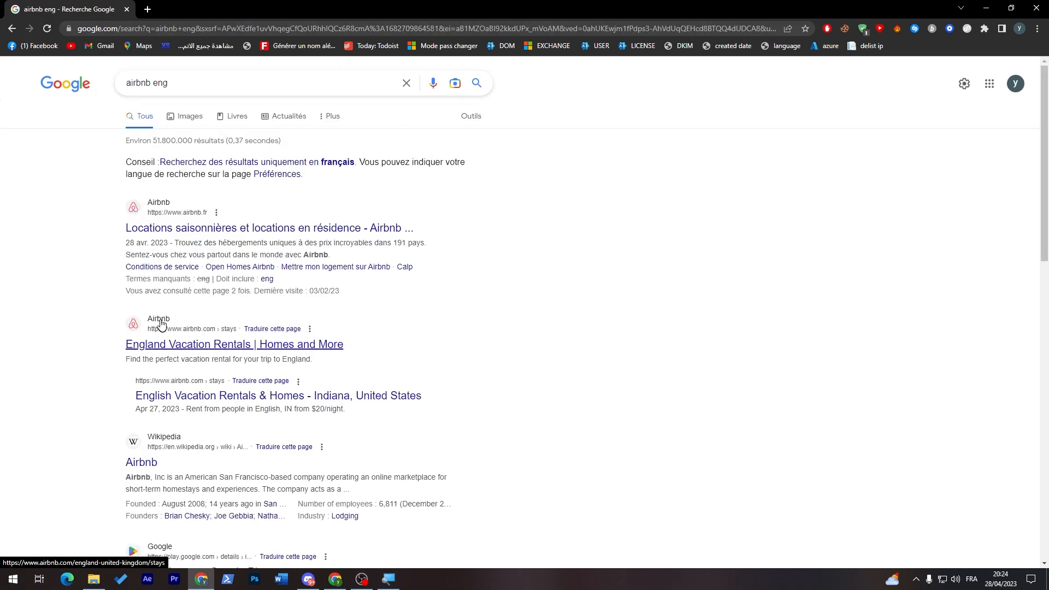
Go directly to the airbnb.com website.
left_click(202, 35)
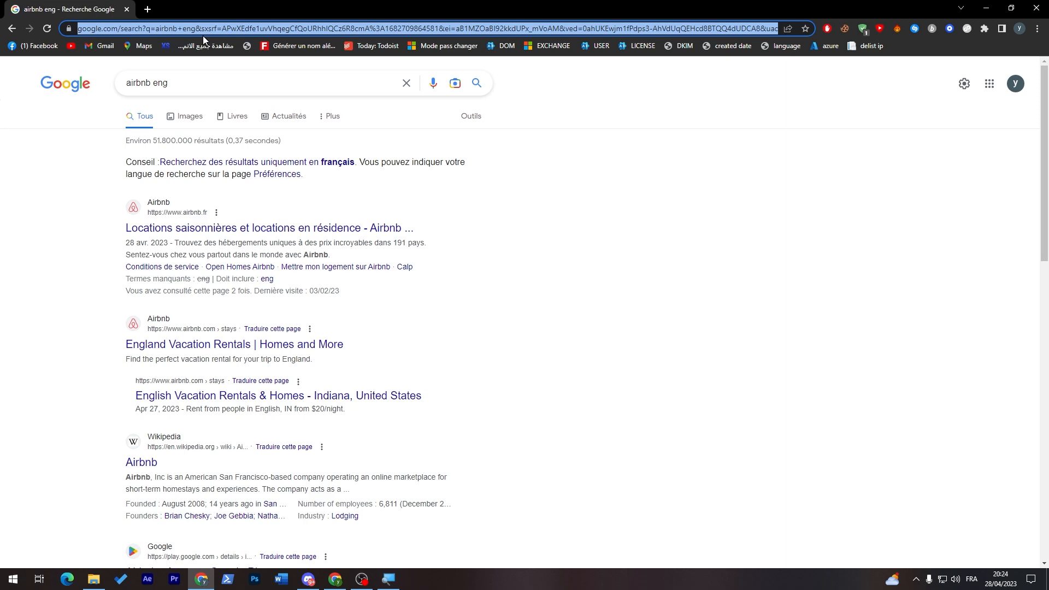
type("airbnb.com")
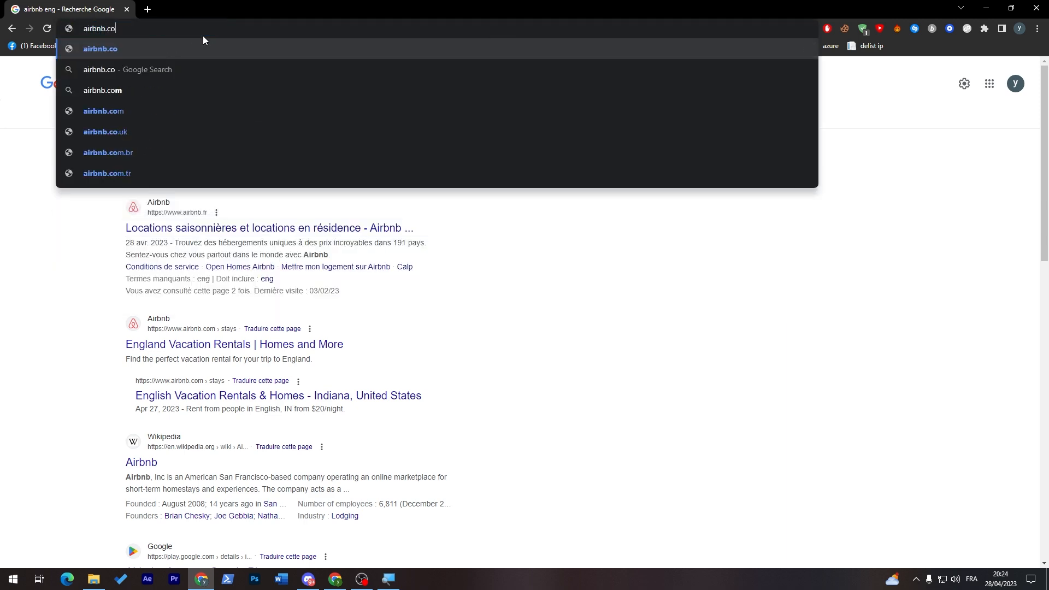
key("Return")
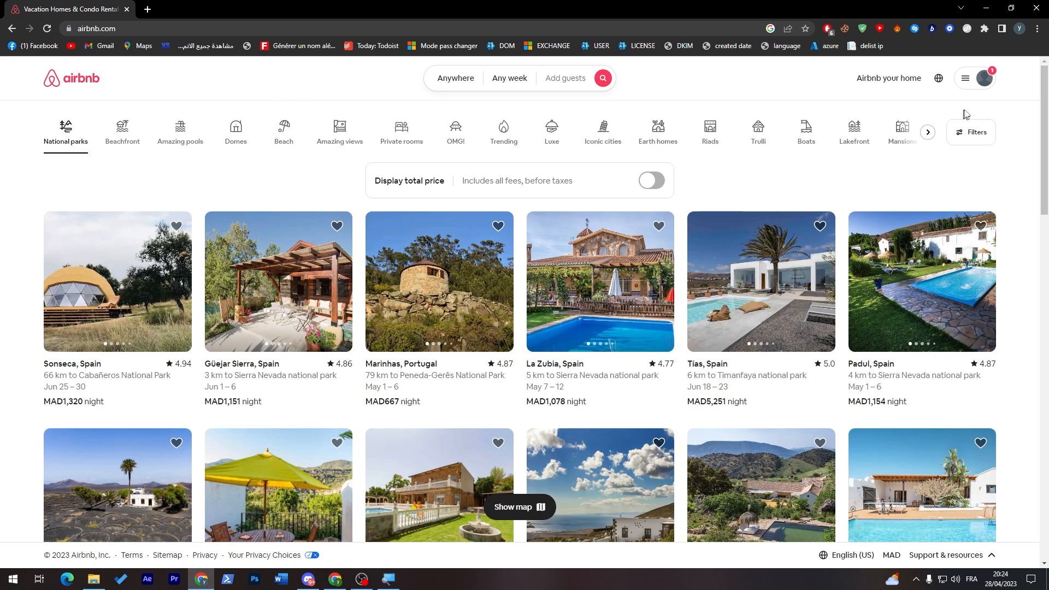
Log out of the current Airbnb account and open the sign-up form.
left_click(990, 83)
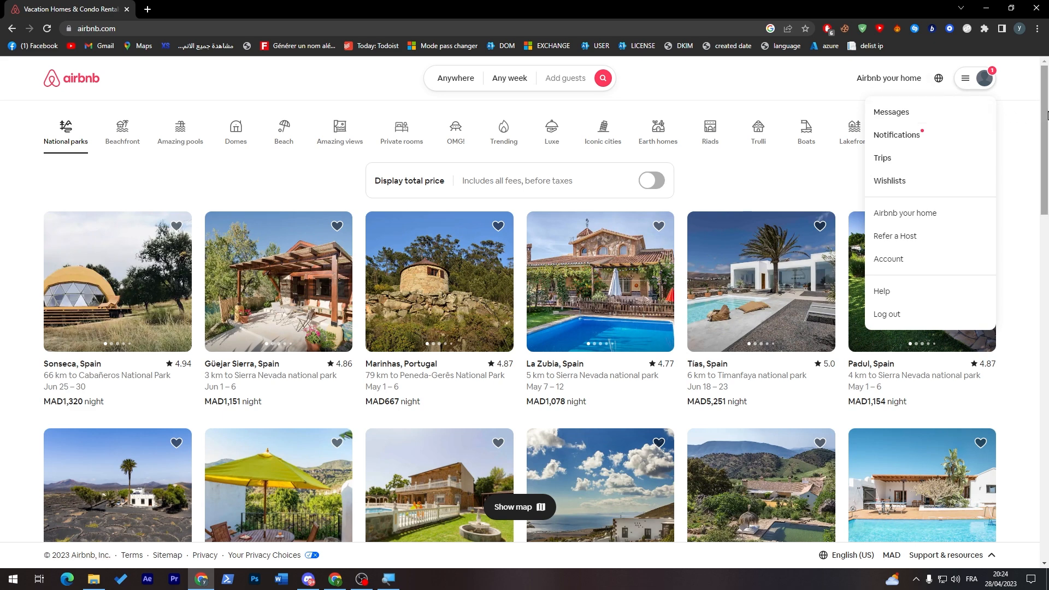
left_click(886, 317)
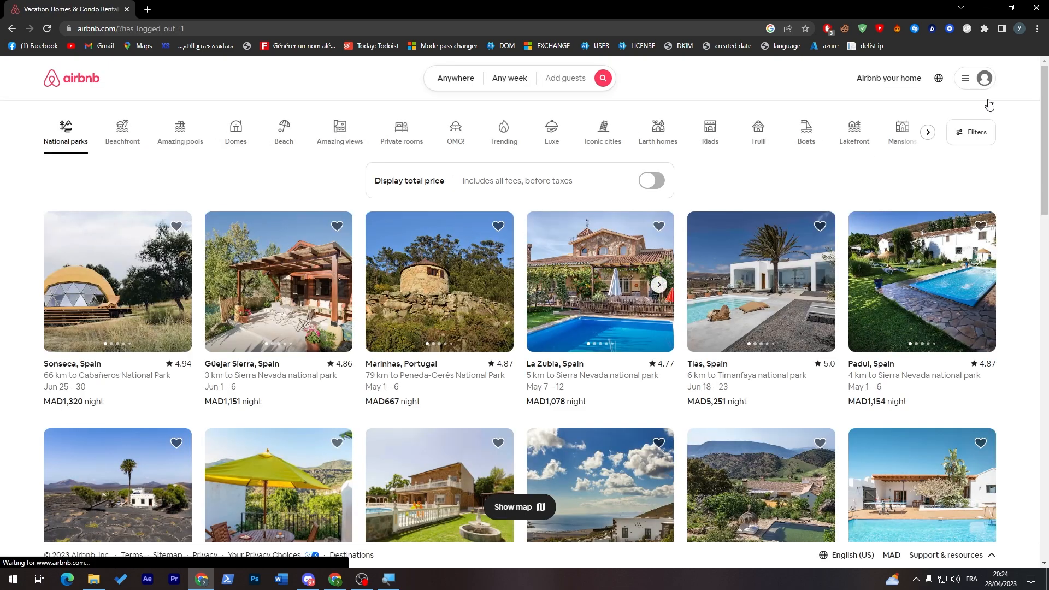
left_click(983, 84)
left_click(888, 133)
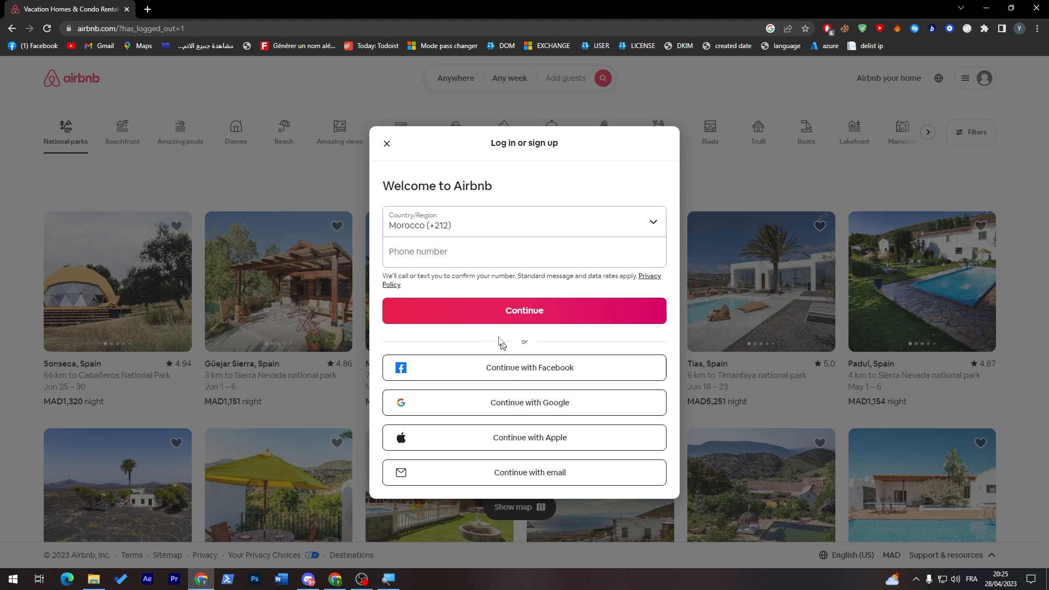
Close and reopen the sign-up form, and continue the registration with the Facebook account.
left_click(387, 143)
left_click(960, 76)
left_click(907, 110)
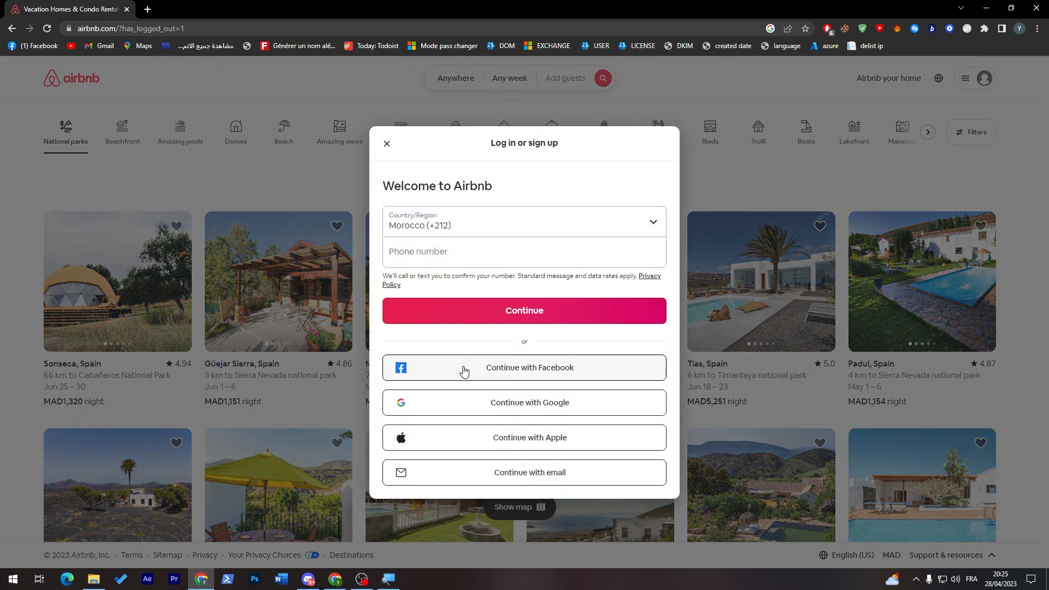
left_click(464, 371)
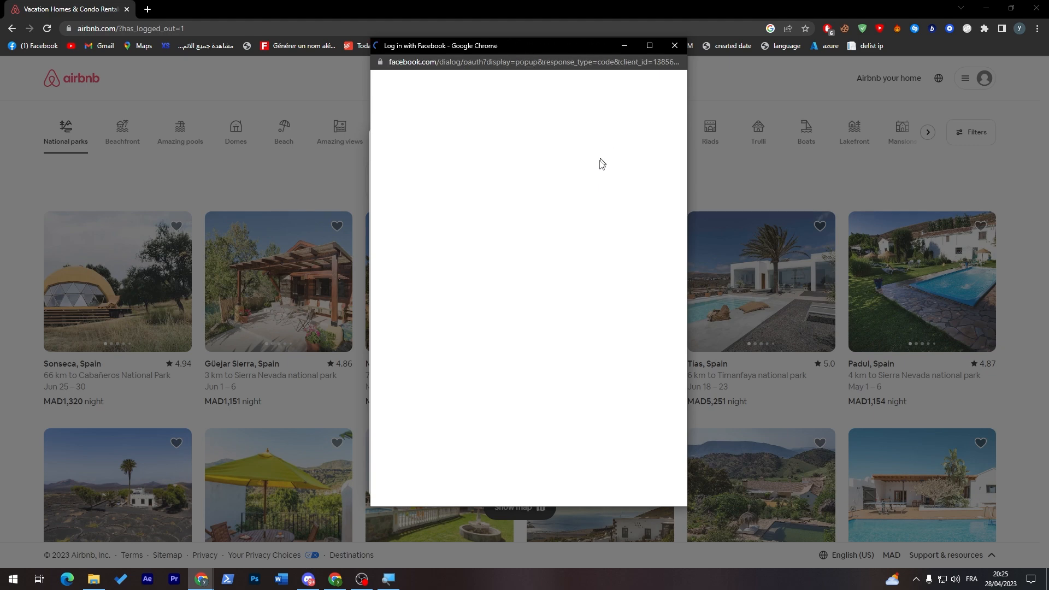
left_click(555, 231)
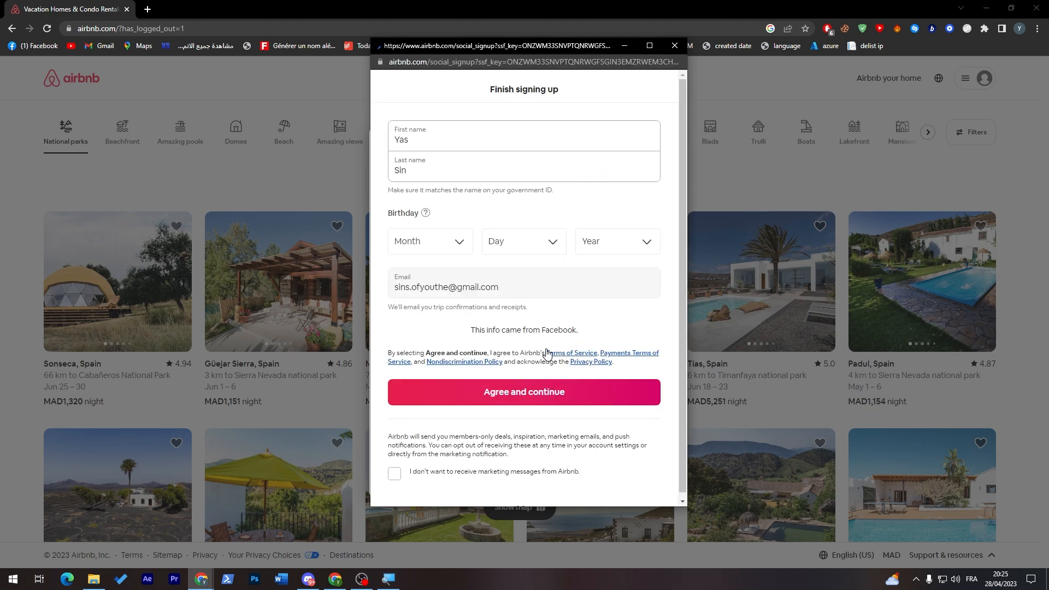
Fill in the month, day and year of the birthday on the sign-up form.
left_click(459, 247)
left_click(420, 344)
left_click(522, 242)
left_click(521, 332)
left_click(625, 246)
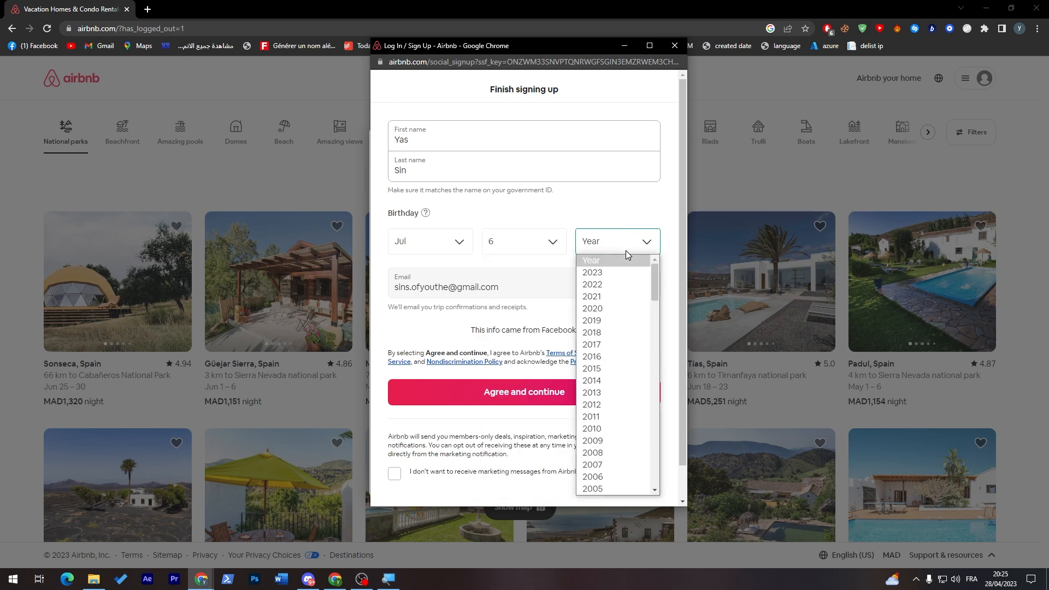
left_click_drag(656, 292, 657, 309)
left_click(596, 394)
Accept the sign-up terms and the community commitment, and dismiss the profile creation prompt.
left_click(552, 392)
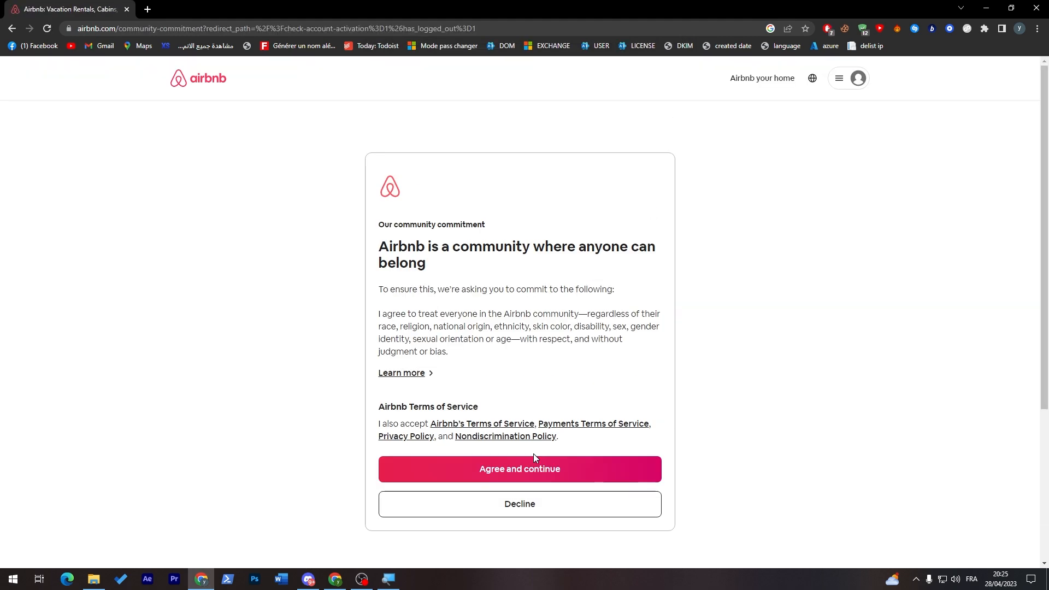
left_click(534, 462)
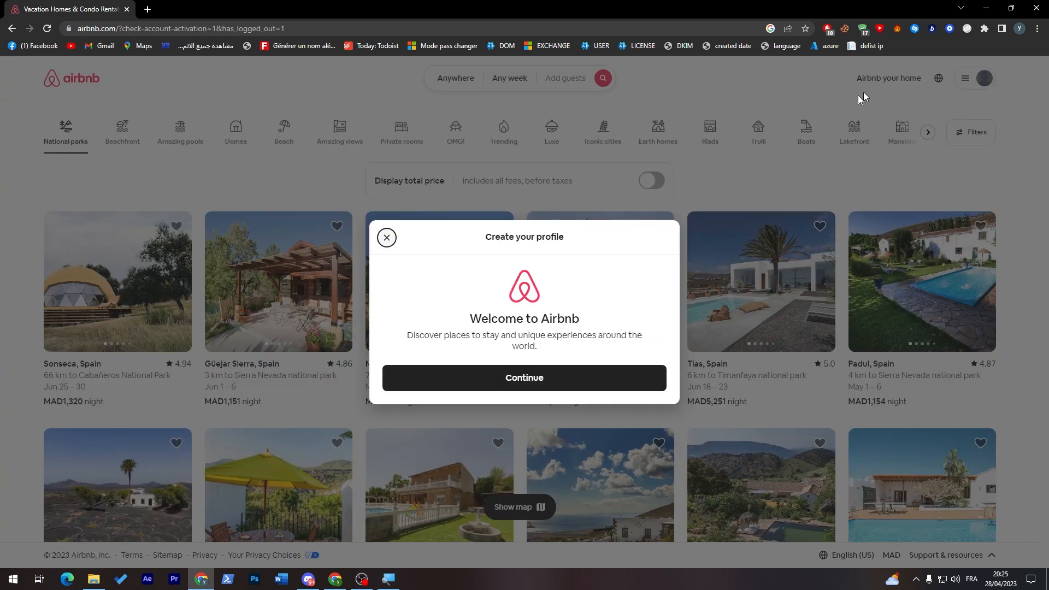
left_click(387, 237)
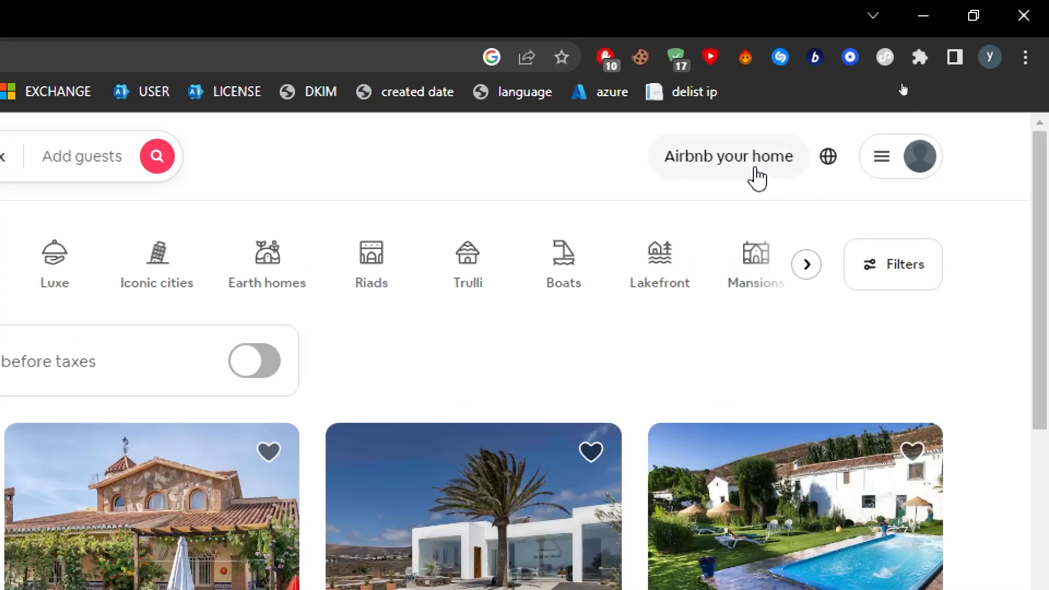
Start a new home listing with Airbnb Setup and proceed to the property type choice.
left_click(759, 175)
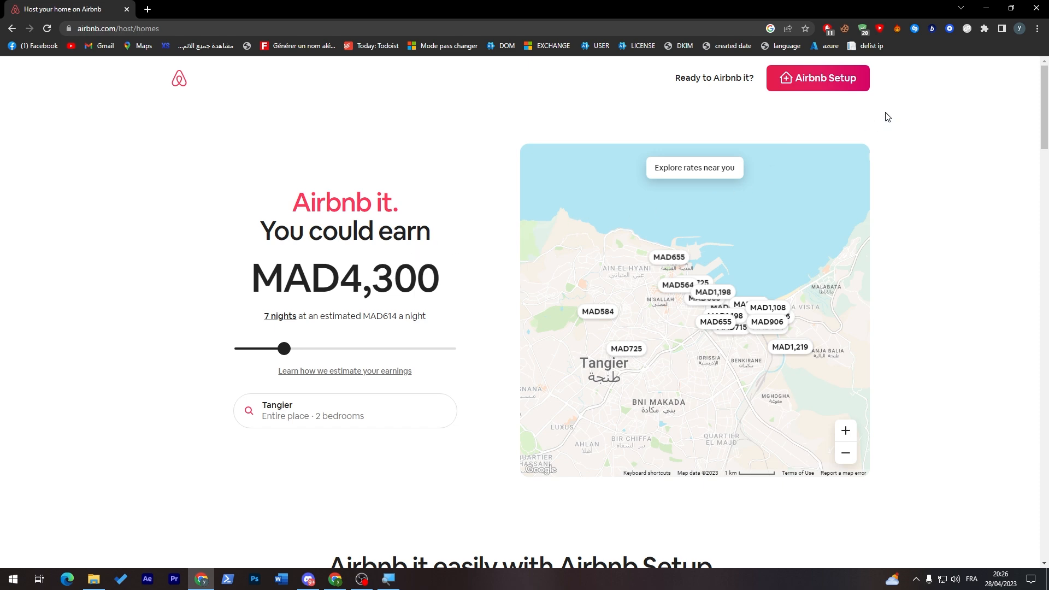
left_click(821, 90)
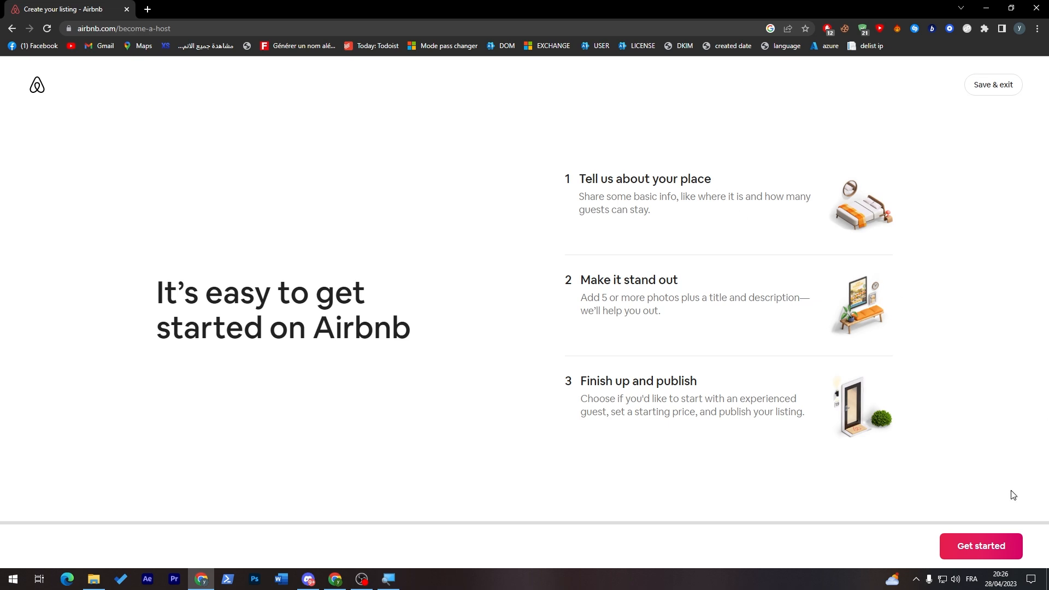
left_click(997, 544)
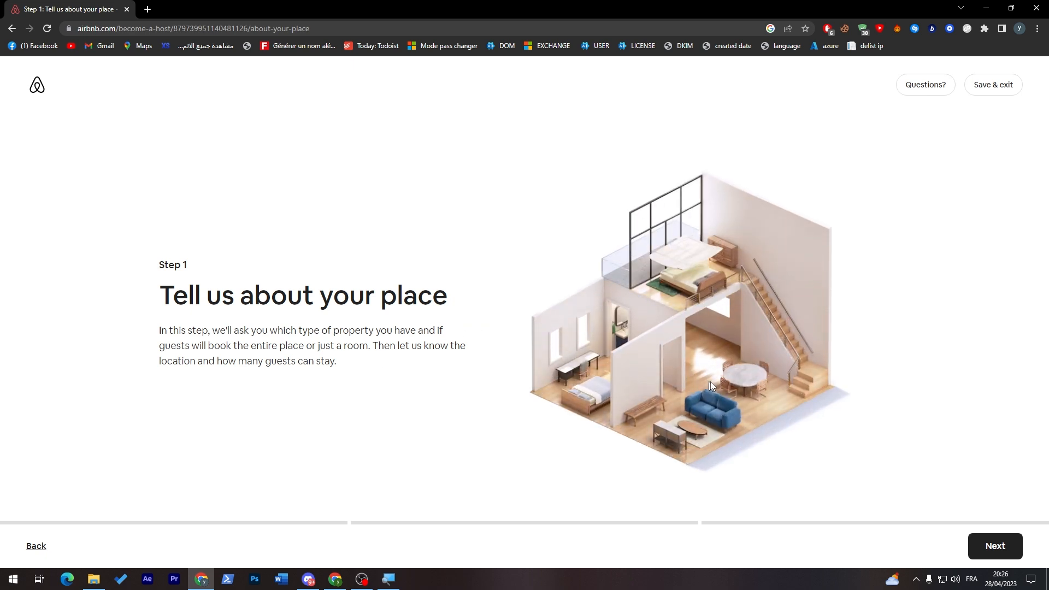
left_click(978, 548)
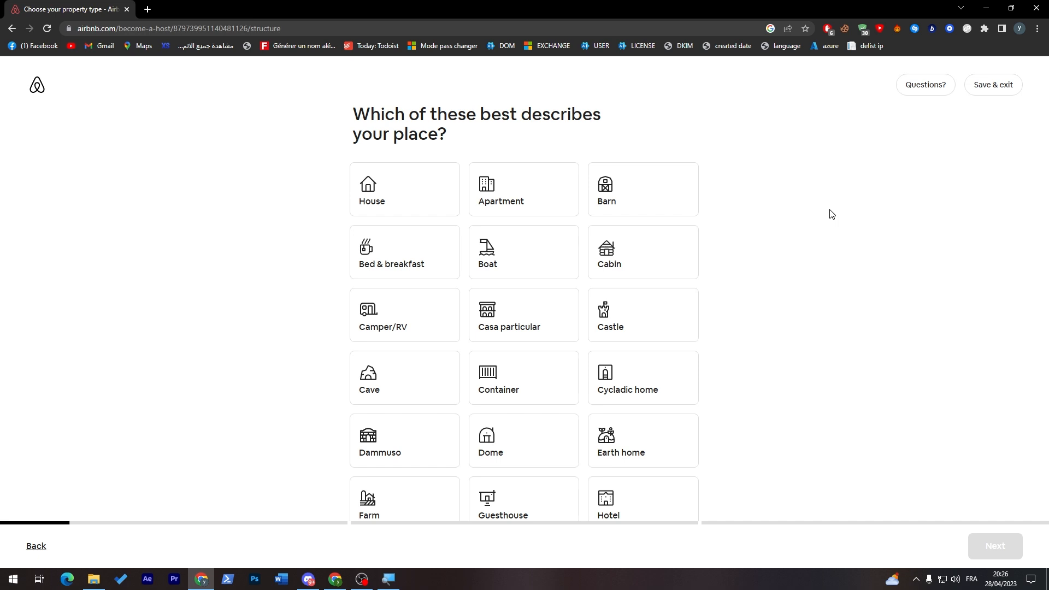
Set the property type to House and continue with an entire place for guests.
scroll(775, 421, "down", 6)
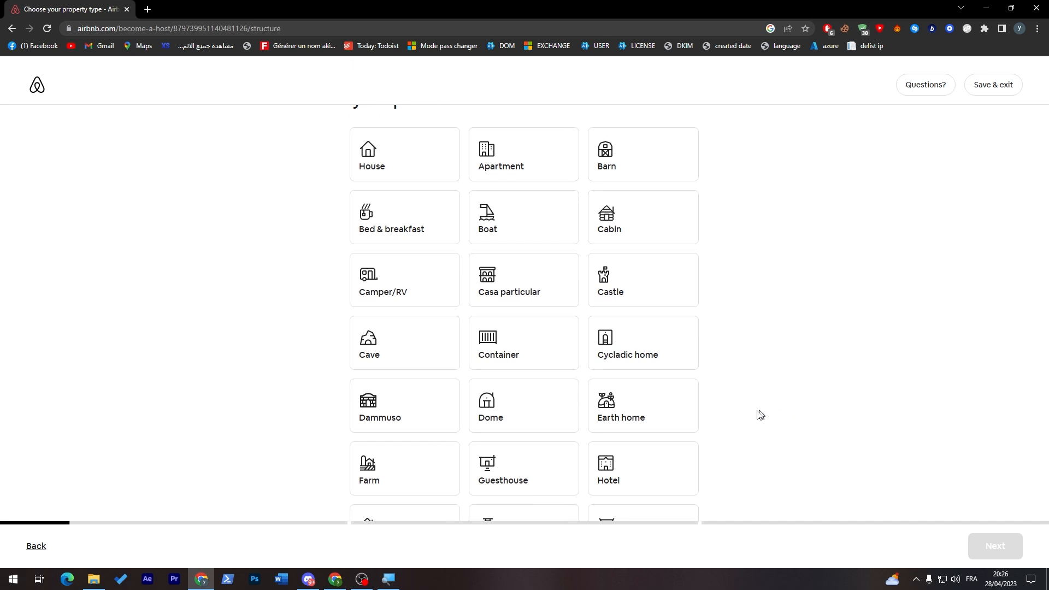
left_click(396, 374)
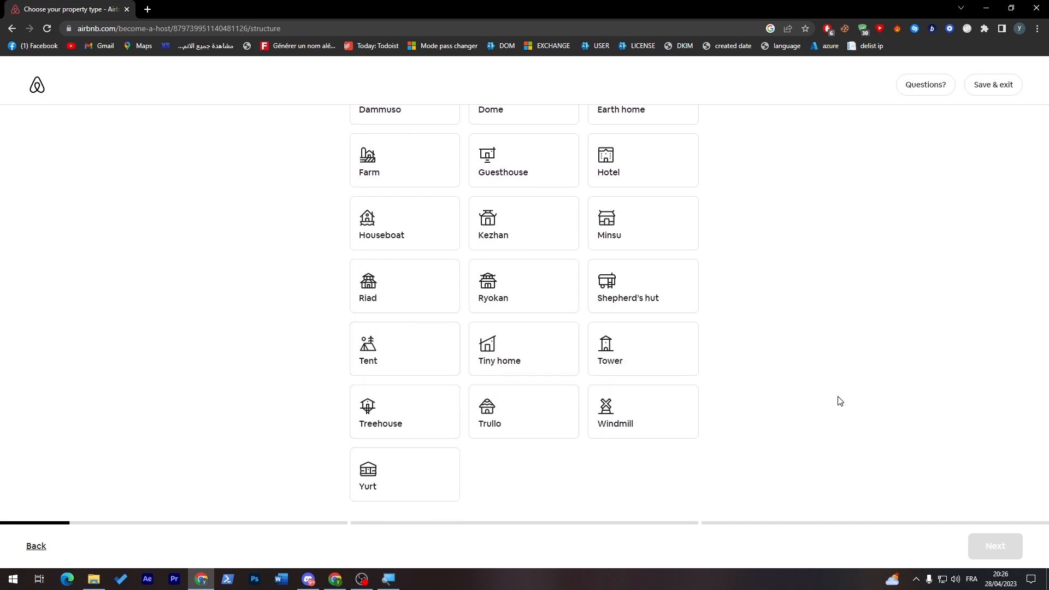
scroll(246, 248, "up", 6)
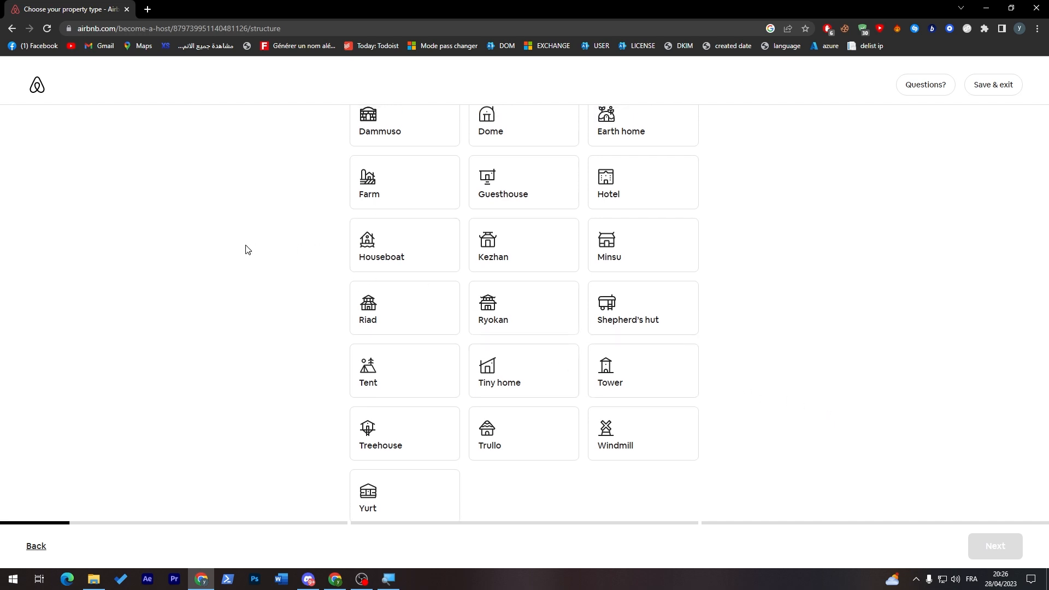
left_click(365, 205)
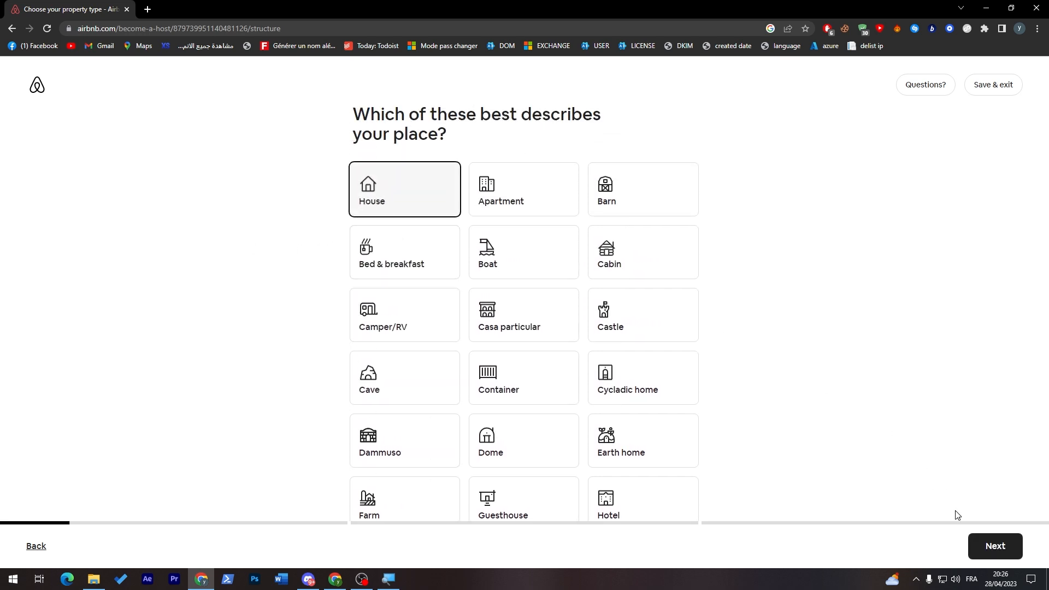
left_click(995, 546)
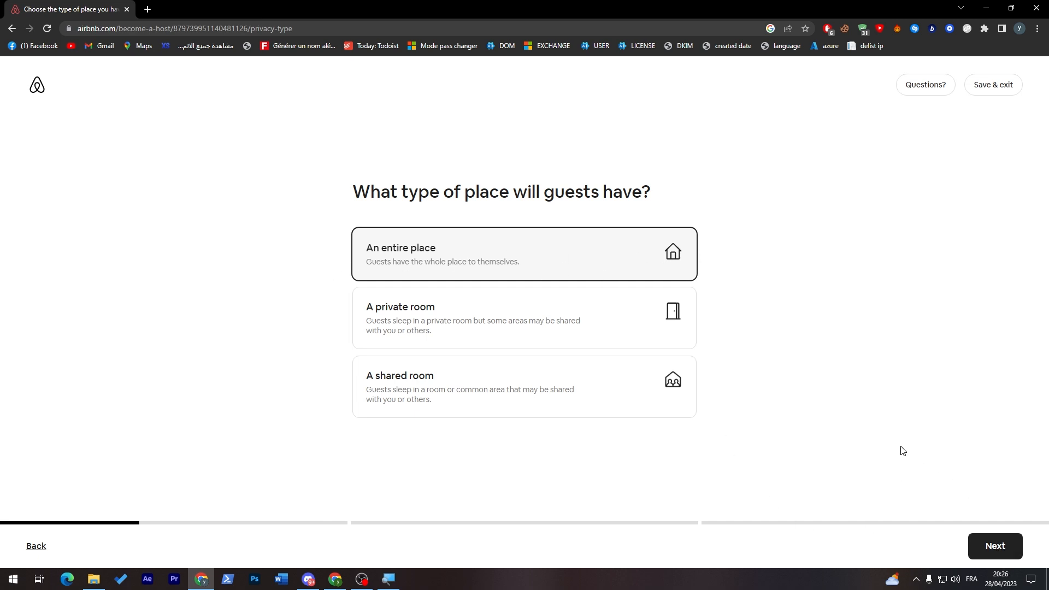
left_click(972, 552)
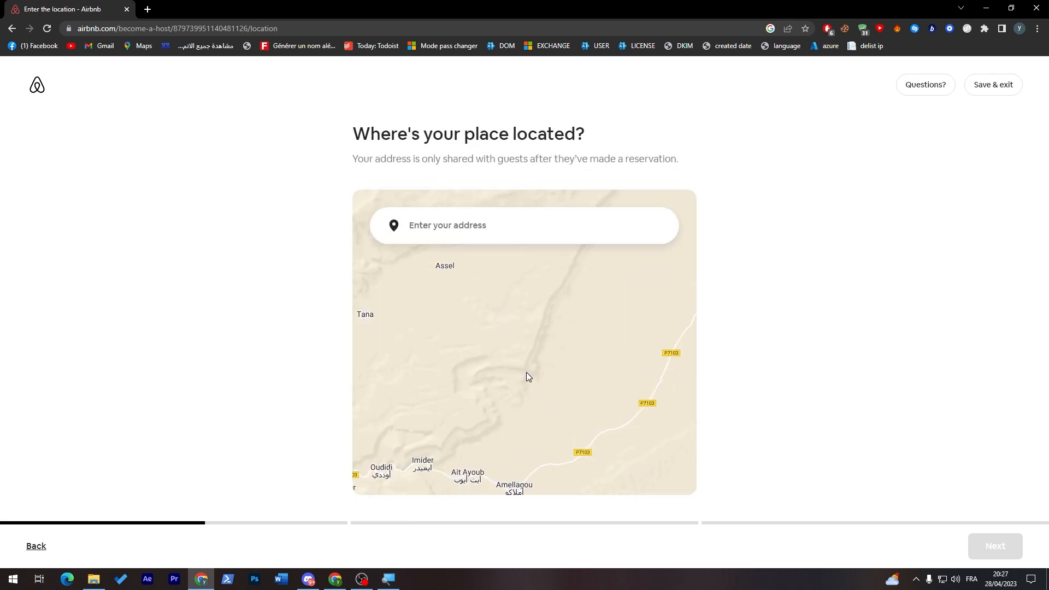
Try to use the current location as the listing's address.
left_click_drag(419, 323, 567, 317)
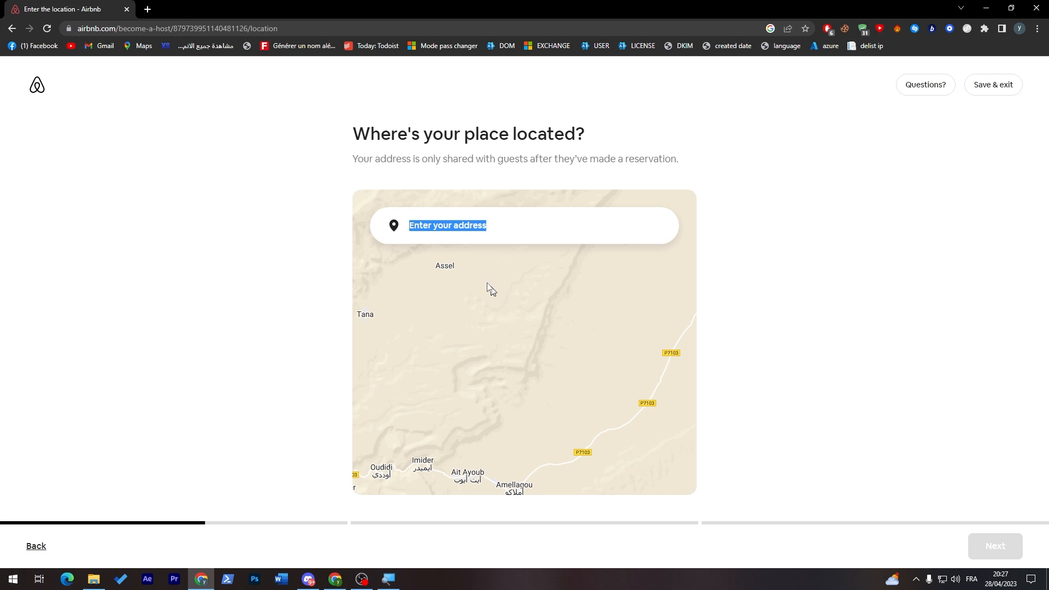
left_click(492, 225)
left_click(434, 278)
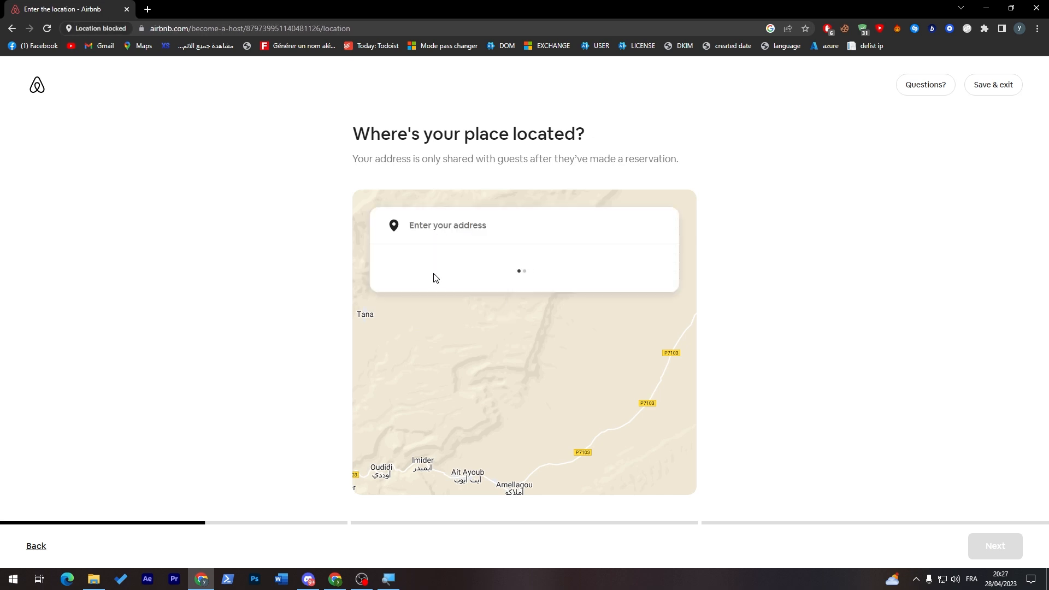
left_click(749, 492)
left_click(527, 225)
left_click(494, 327)
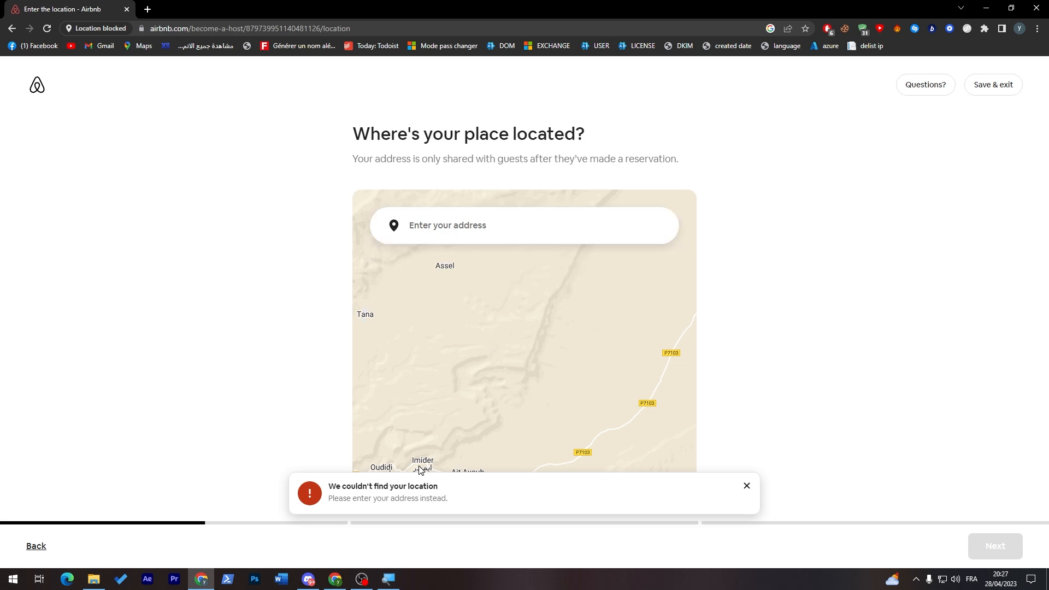
Search for "new york" as the listing's address and choose the suggested boulevard in Tangier.
left_click(494, 226)
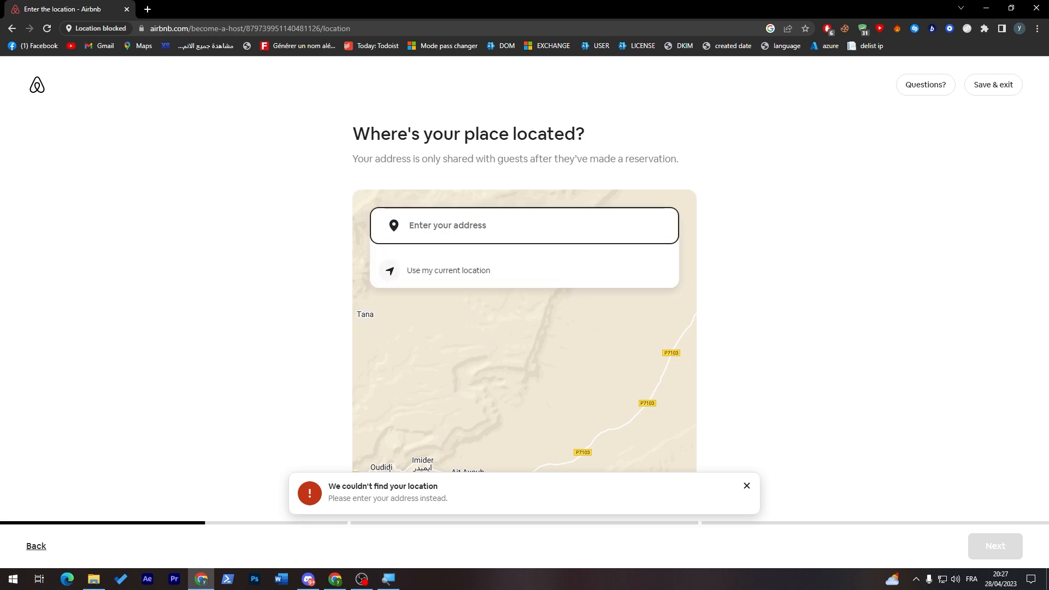
type("ne")
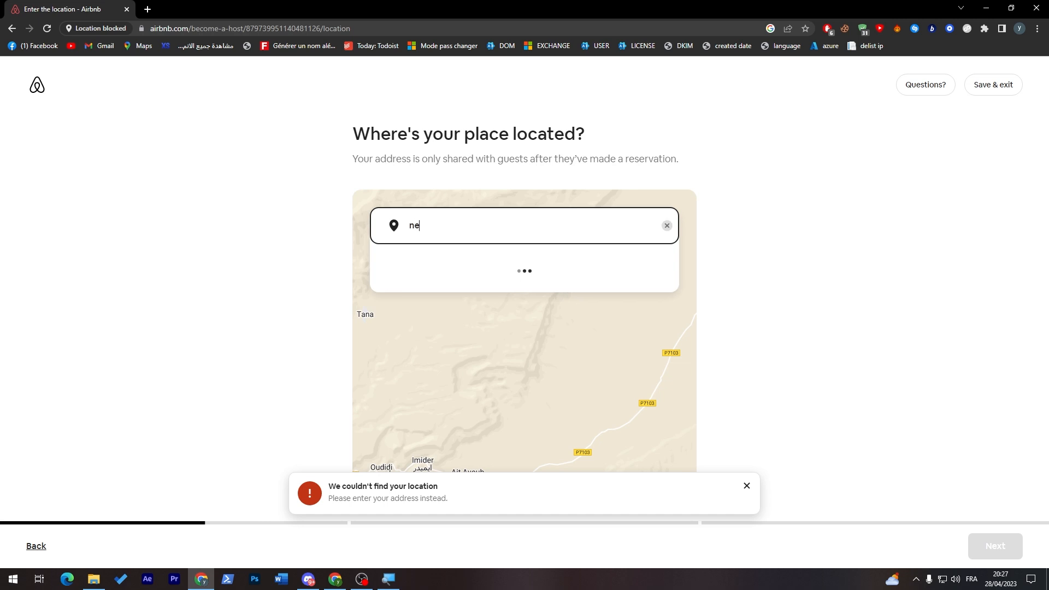
type("w york")
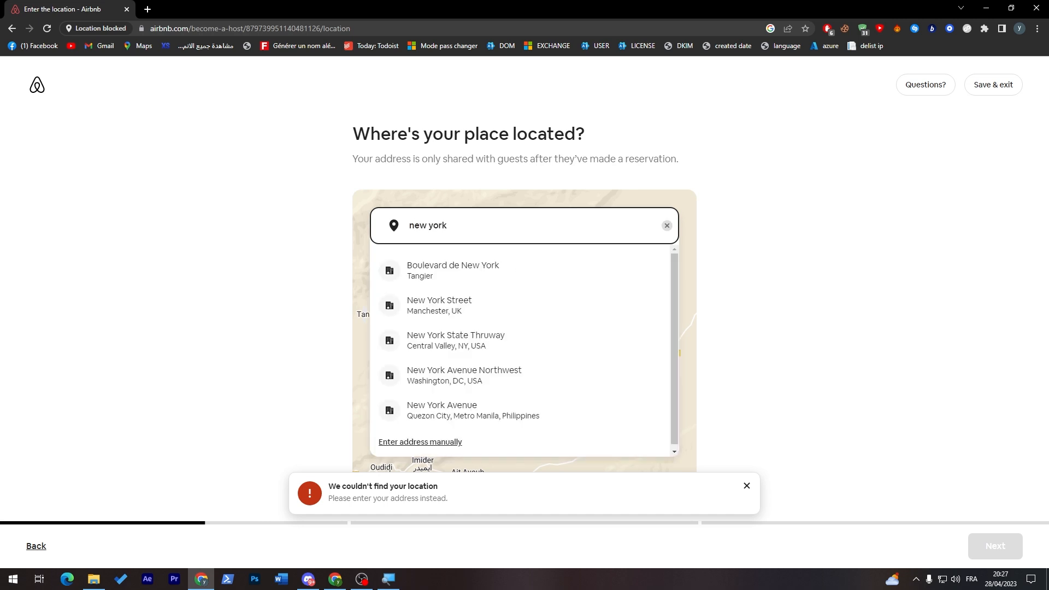
left_click(471, 263)
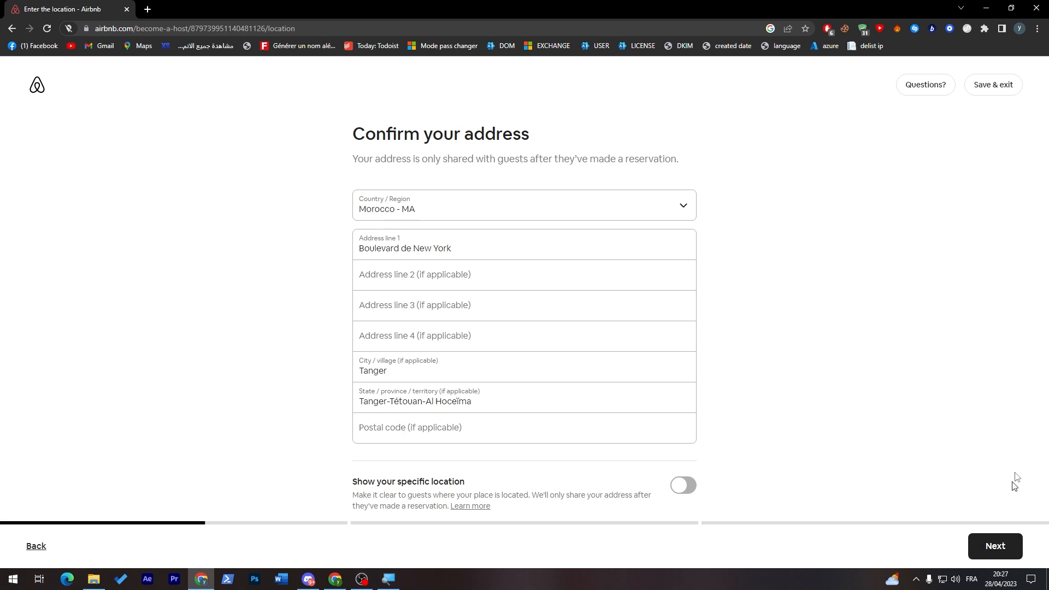
Confirm the Boulevard de New York address in Tanger as correct and accept the map pin's position.
left_click(988, 548)
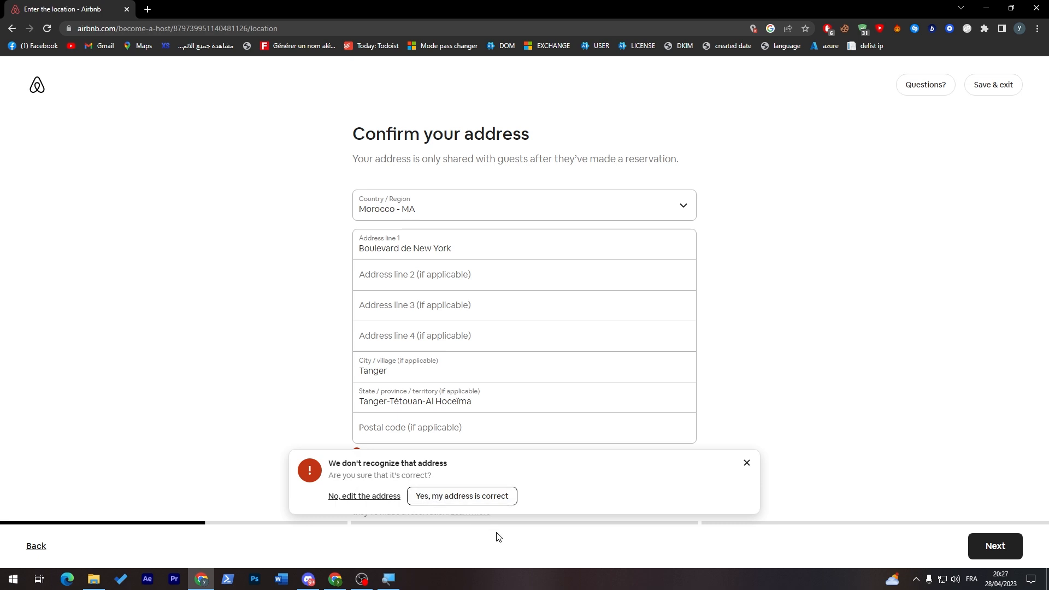
left_click(461, 498)
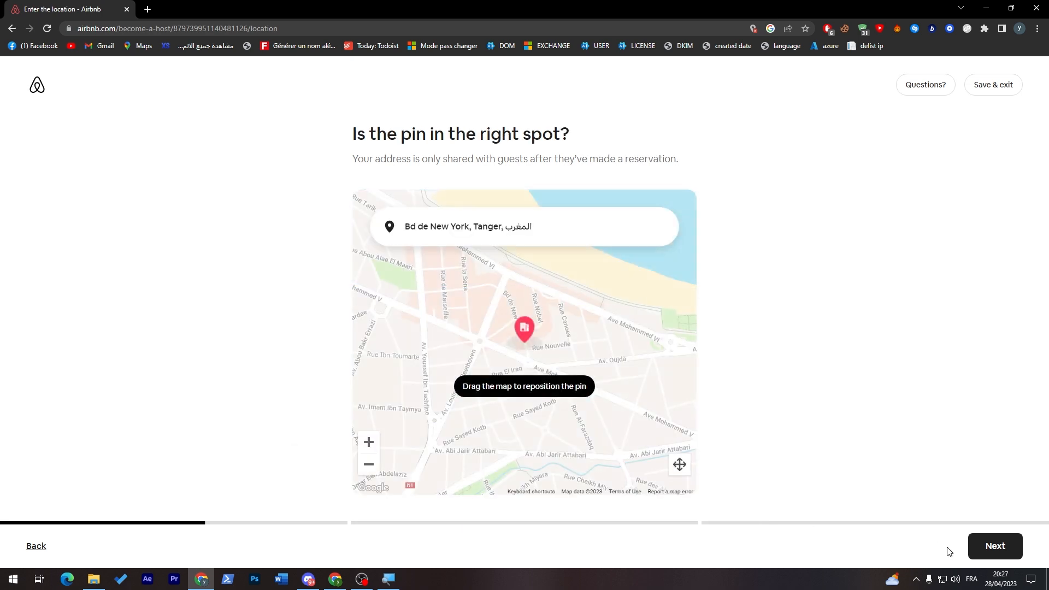
left_click(966, 542)
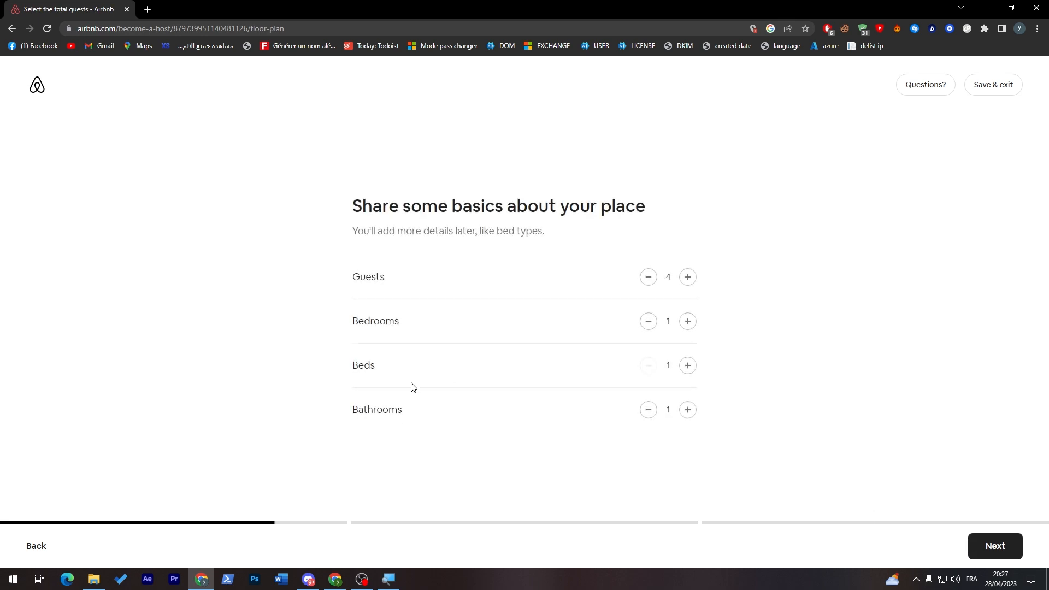
Increase the numbers of guests, beds and bathrooms for the place and continue.
left_click_drag(382, 207, 495, 206)
left_click(495, 208)
left_click(687, 277)
left_click(689, 368)
left_click(699, 368)
left_click(685, 416)
left_click(690, 413)
left_click(651, 415)
left_click_drag(664, 414, 683, 410)
left_click(428, 418)
left_click(688, 409)
left_click(995, 544)
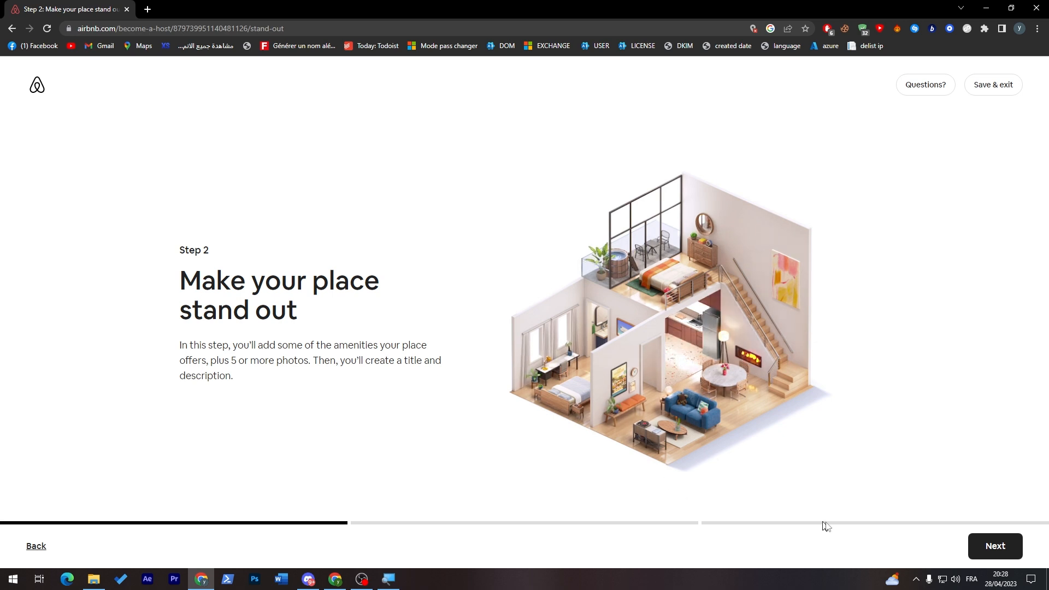
Begin the second stage of the listing and select Wifi, TV, Kitchen, Washer and Air conditioning as amenities.
left_click(976, 555)
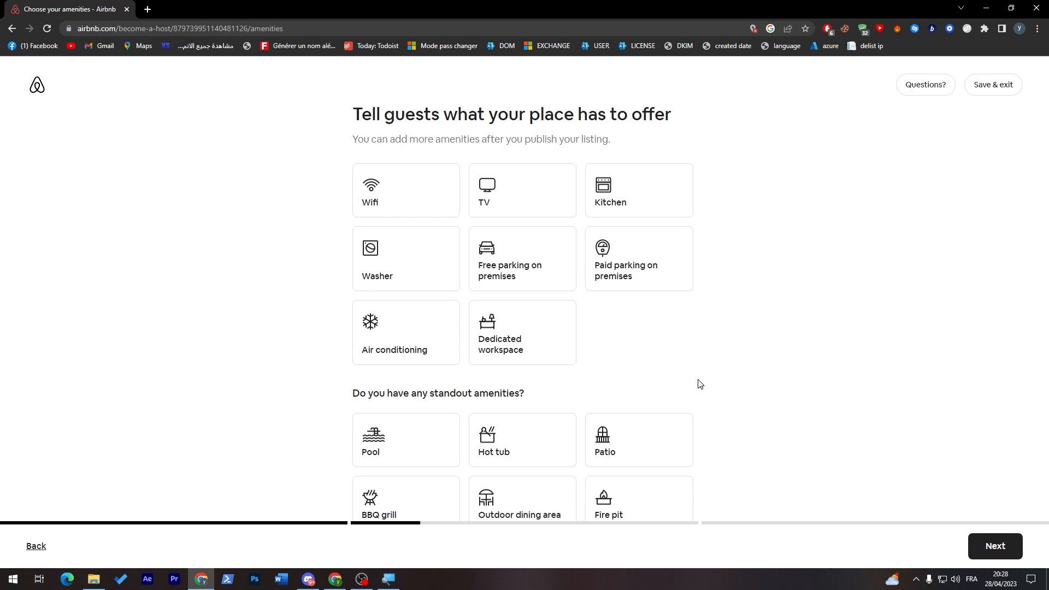
left_click(441, 186)
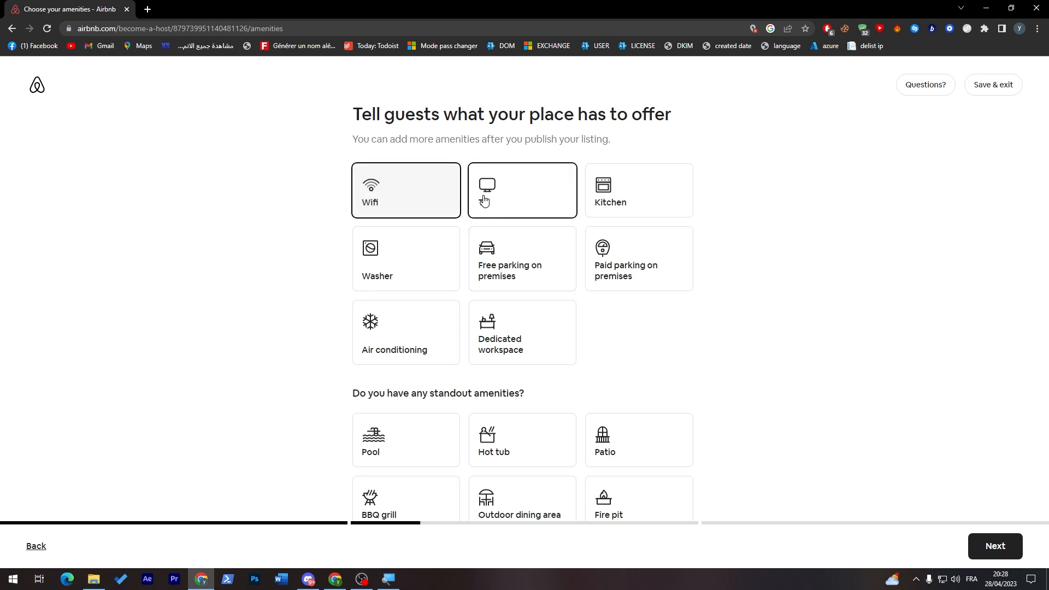
left_click(512, 208)
left_click(621, 201)
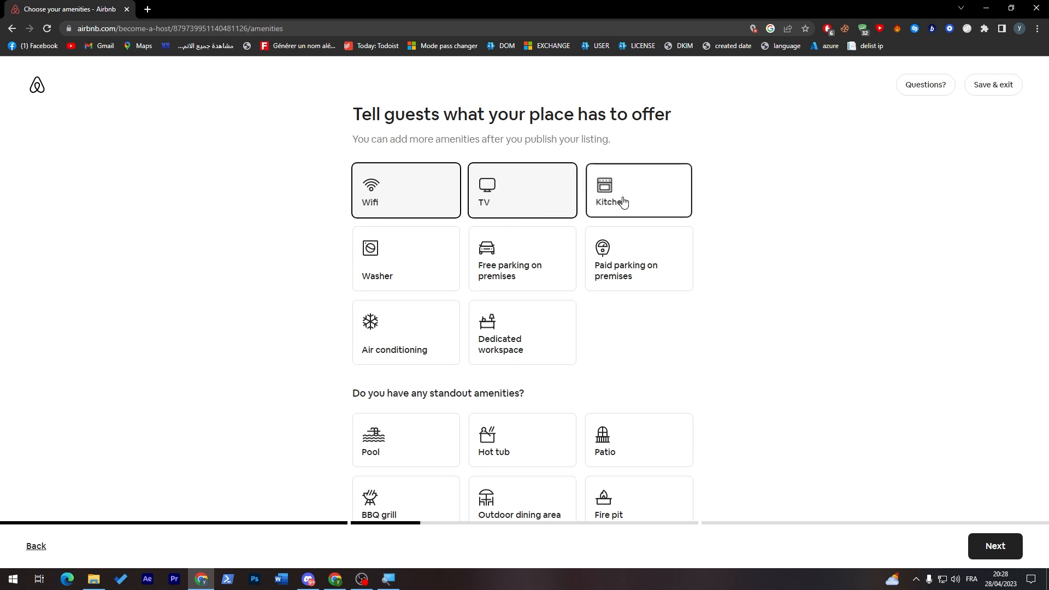
left_click(417, 269)
left_click(398, 326)
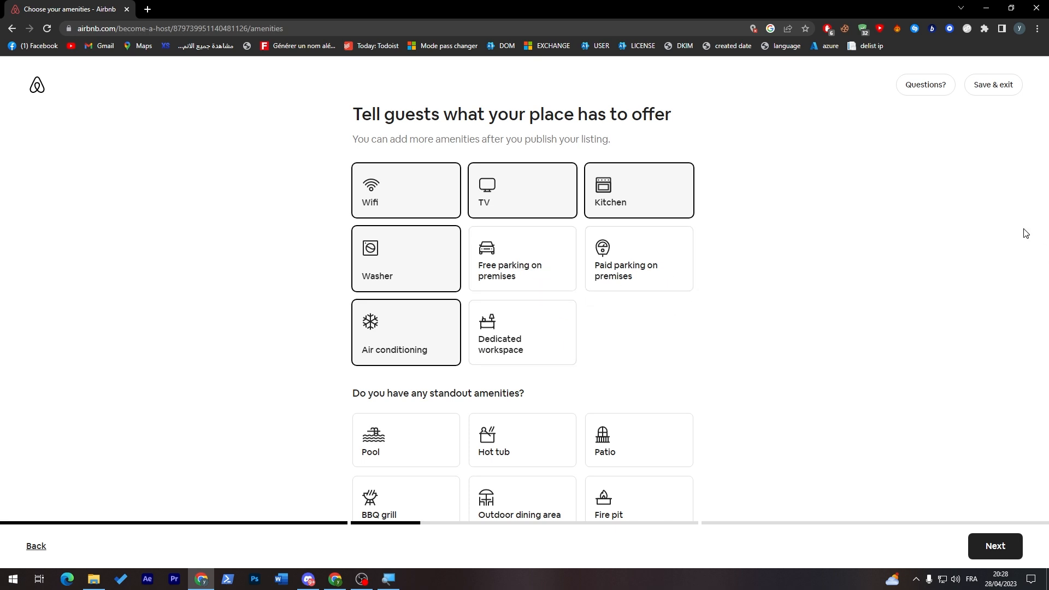
Select Hot tub and Patio as standout amenities and toggle Outdoor shower.
scroll(756, 320, "down", 3)
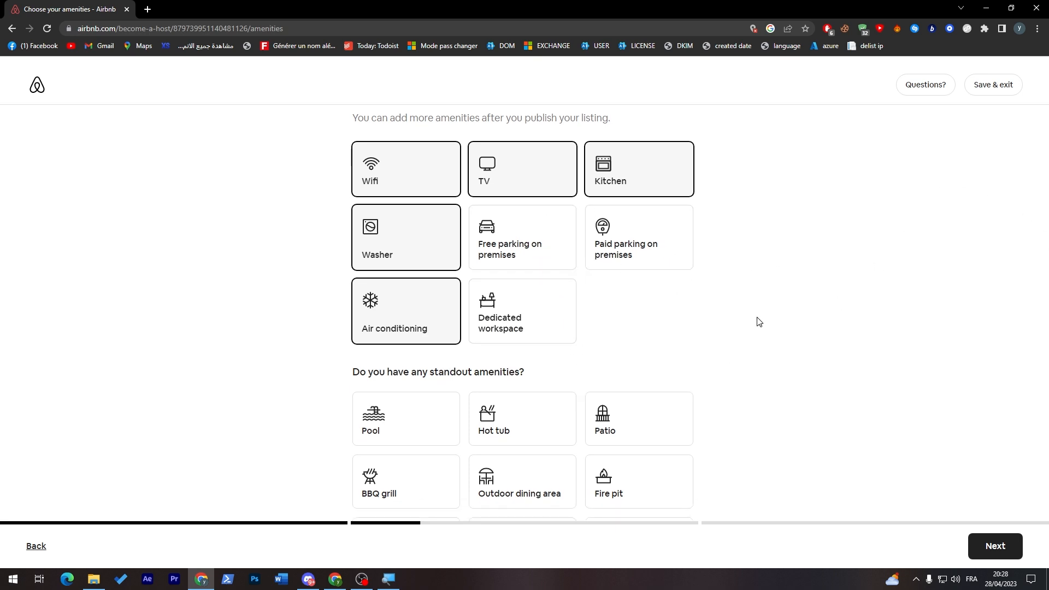
scroll(673, 282, "down", 1)
left_click(524, 234)
left_click(642, 220)
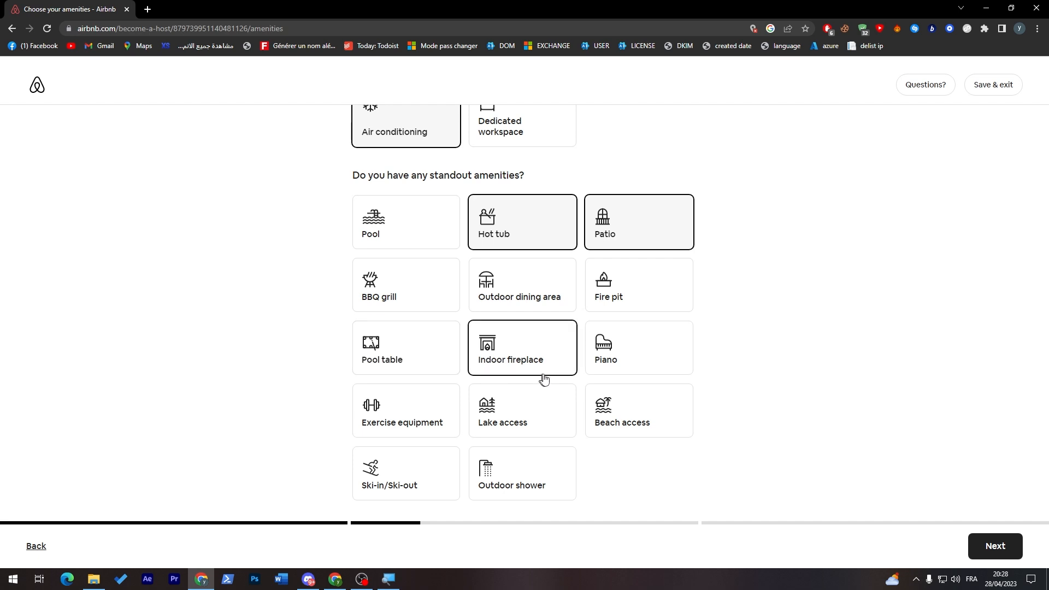
left_click(507, 468)
Select First aid kit and Fire extinguisher as safety items and continue to the photos.
scroll(548, 402, "down", 3)
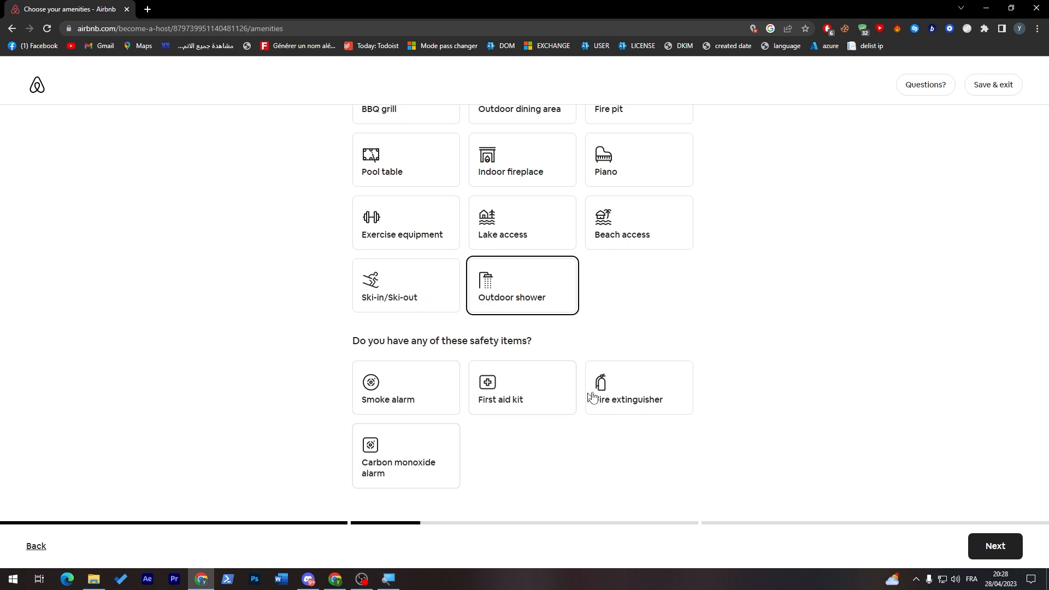
left_click(479, 370)
right_click(643, 487)
left_click(578, 470)
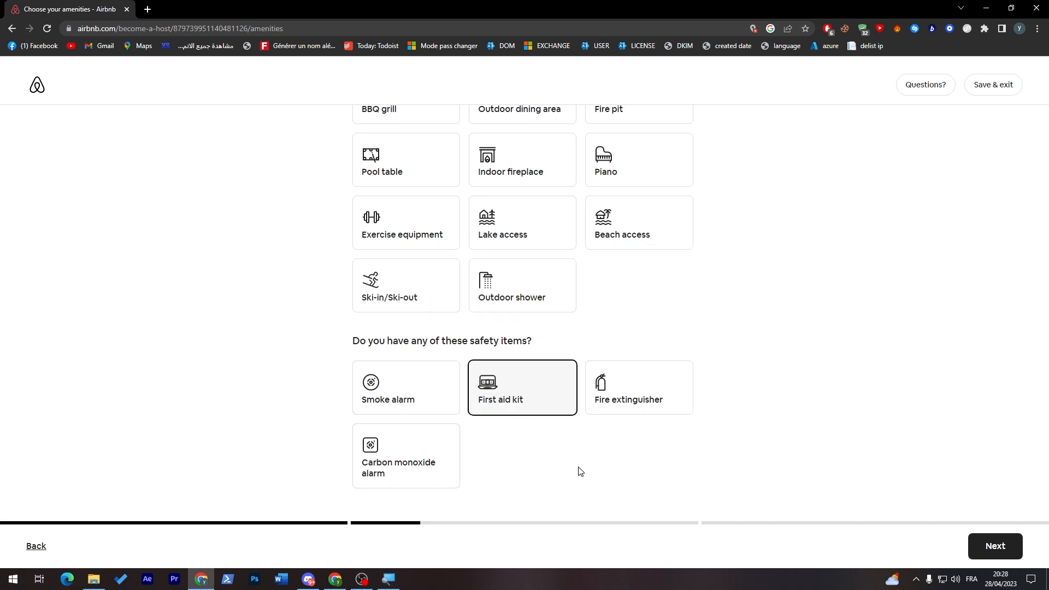
left_click(617, 410)
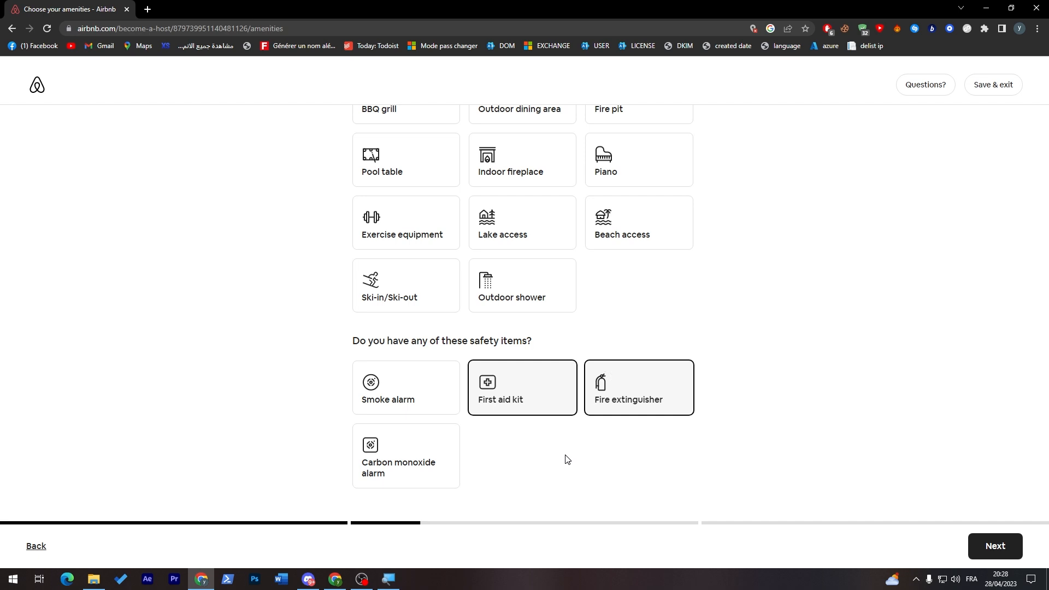
left_click(996, 546)
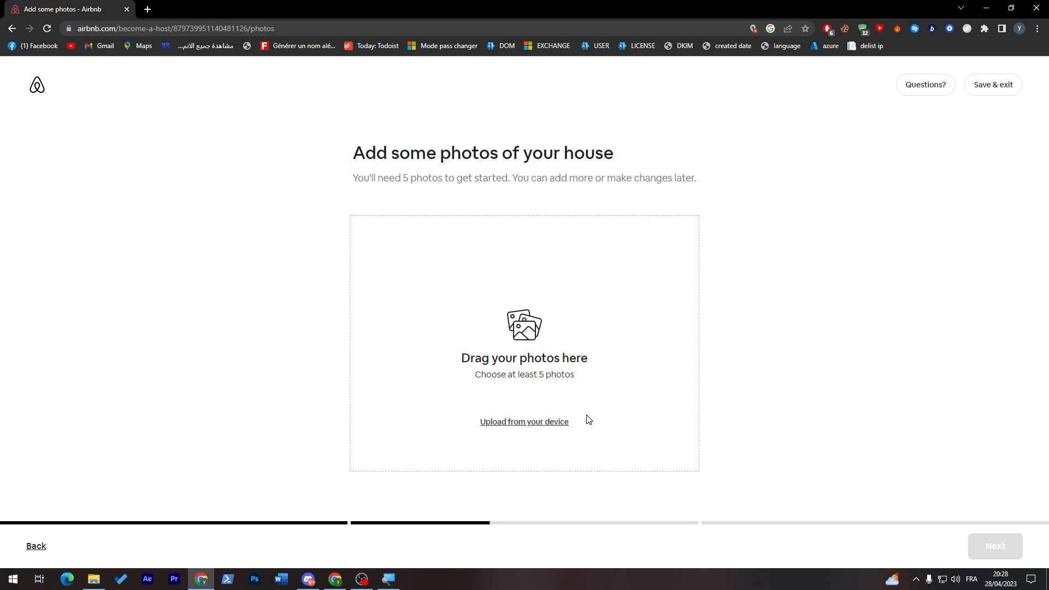
Upload five photos from the Downloads folder: ESOFUUsWAAAIouf, 15593, the kittens picture, the blue-lit desk setup and the orbit diagram.
left_click(557, 421)
left_click(48, 176)
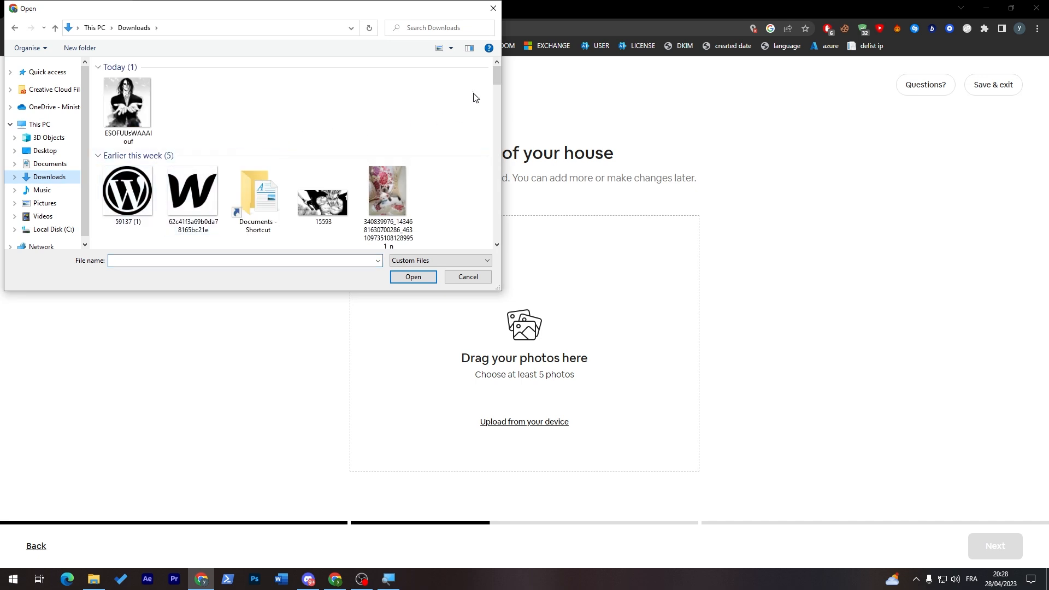
left_click(134, 118)
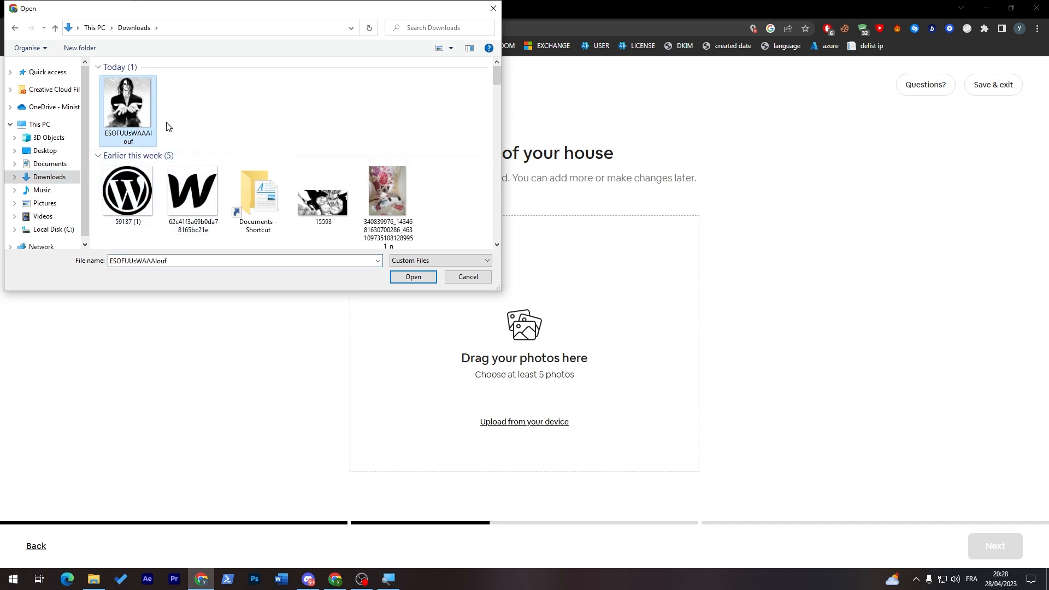
left_click(340, 213, "shift")
left_click(338, 210)
left_click(131, 107, "ctrl")
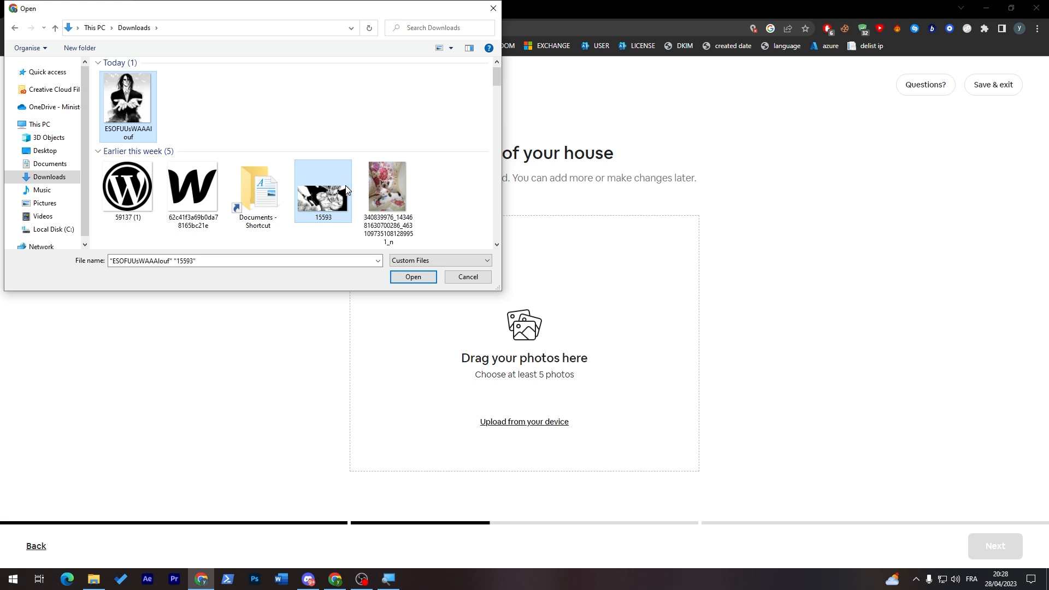
left_click(387, 189, "ctrl")
left_click_drag(498, 78, 498, 94)
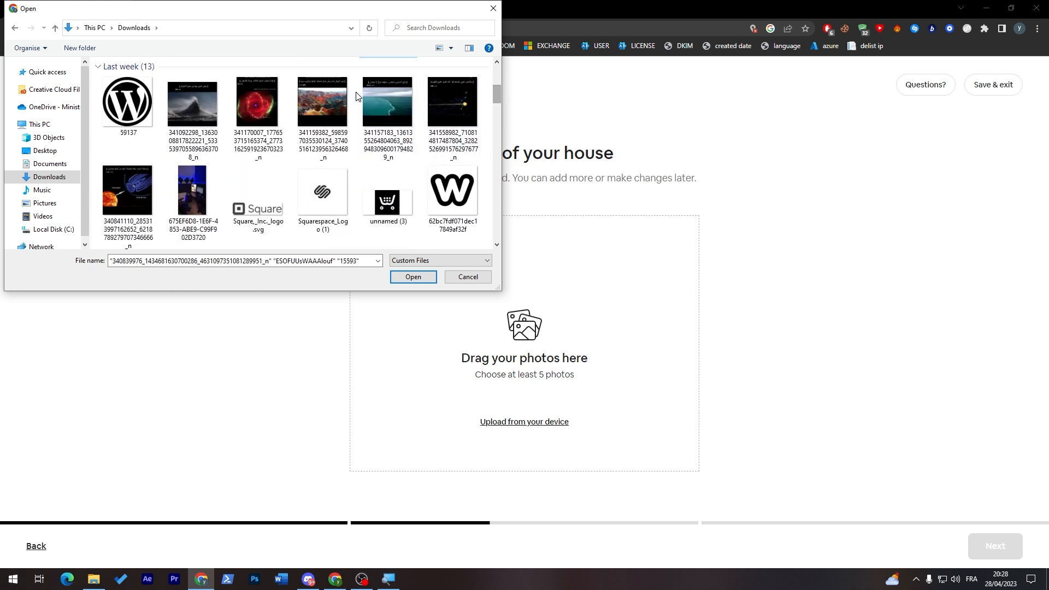
left_click(198, 185, "ctrl")
mouse_move(498, 96)
left_mouse_down()
mouse_move(496, 108)
mouse_move(496, 99)
left_mouse_up()
left_click(452, 92, "ctrl")
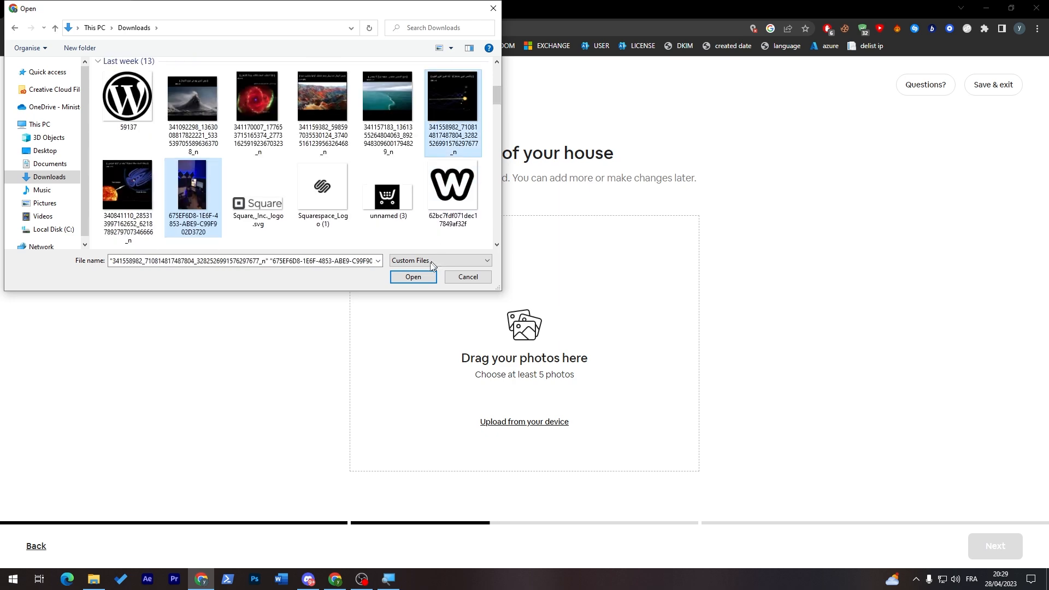
left_click(410, 276)
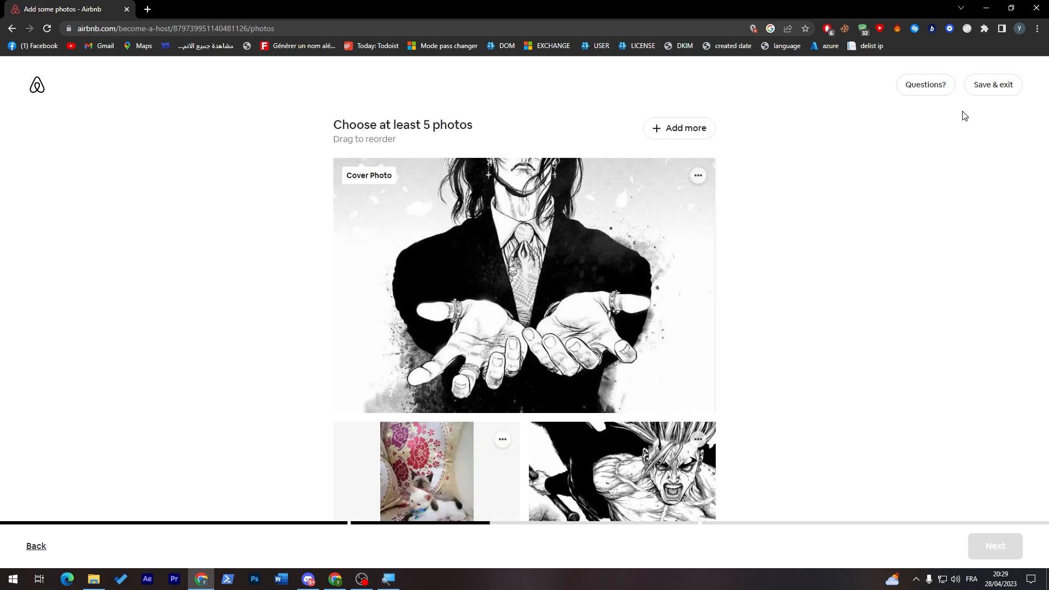
Delete the orbit diagram from the listing's photos.
scroll(965, 180, "down", 5)
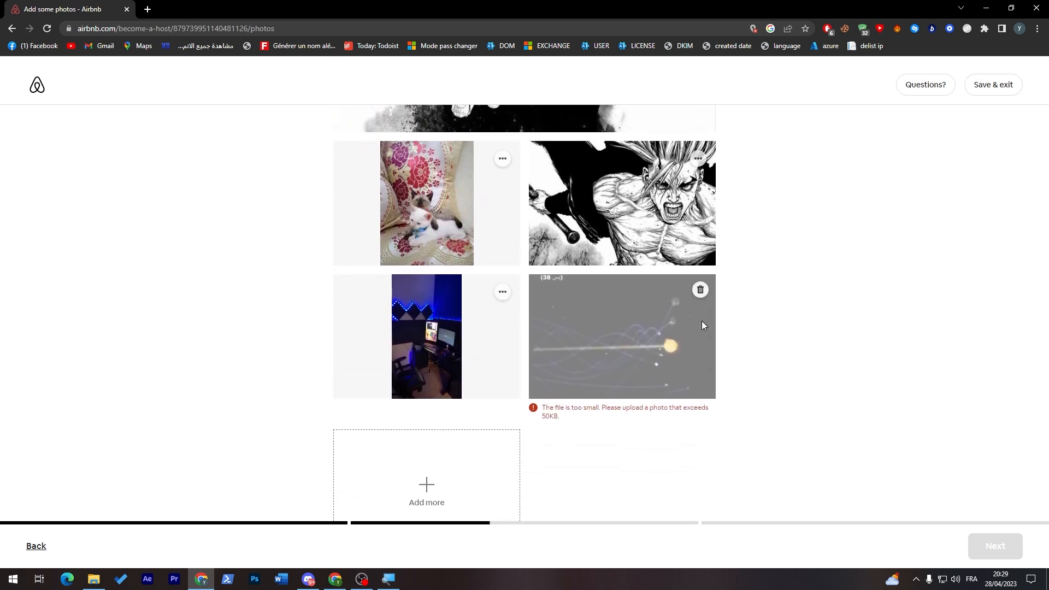
left_click(700, 292)
Try to add a cat photo from Downloads as the fifth listing photo, and remove it again.
left_click(629, 448)
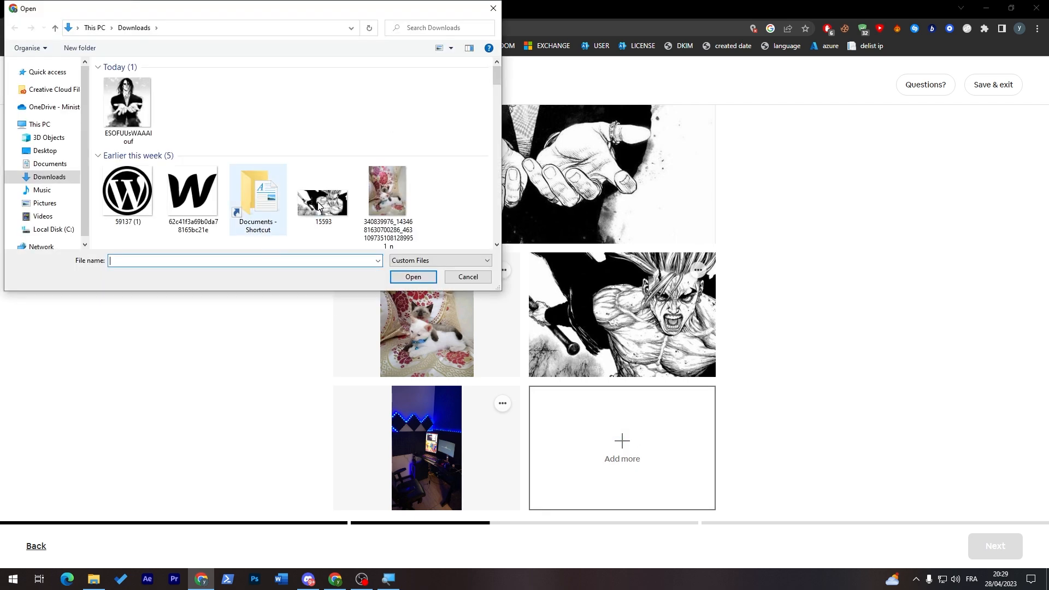
left_click_drag(497, 77, 486, 186)
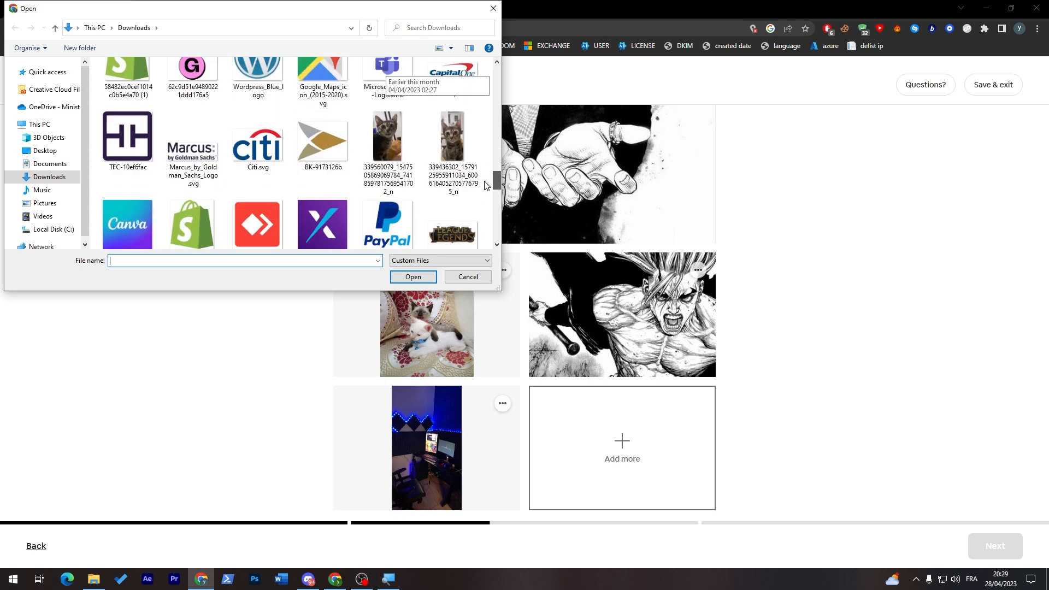
double_click(446, 156)
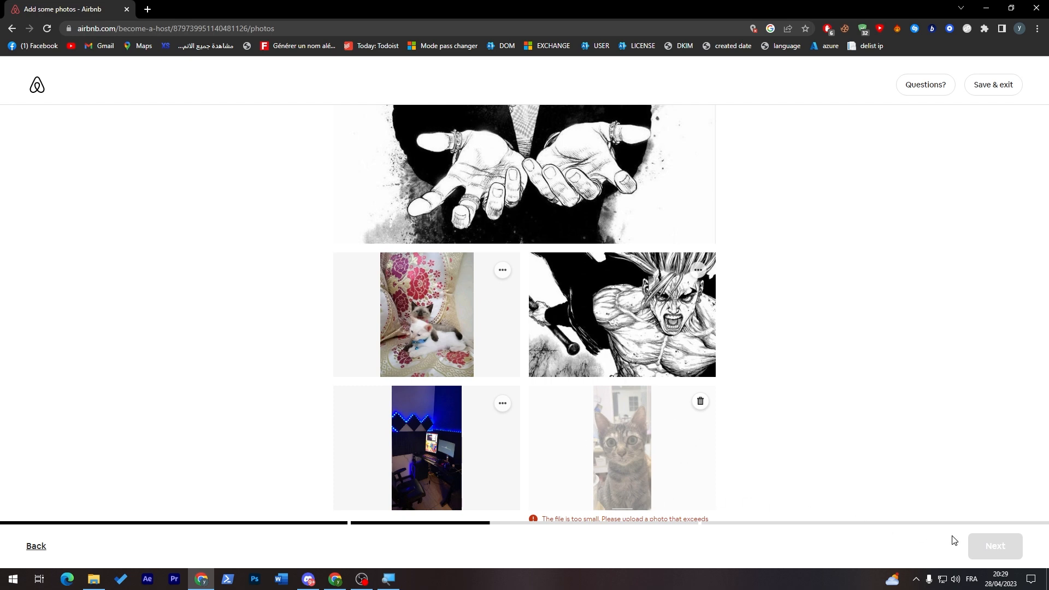
left_click(994, 86)
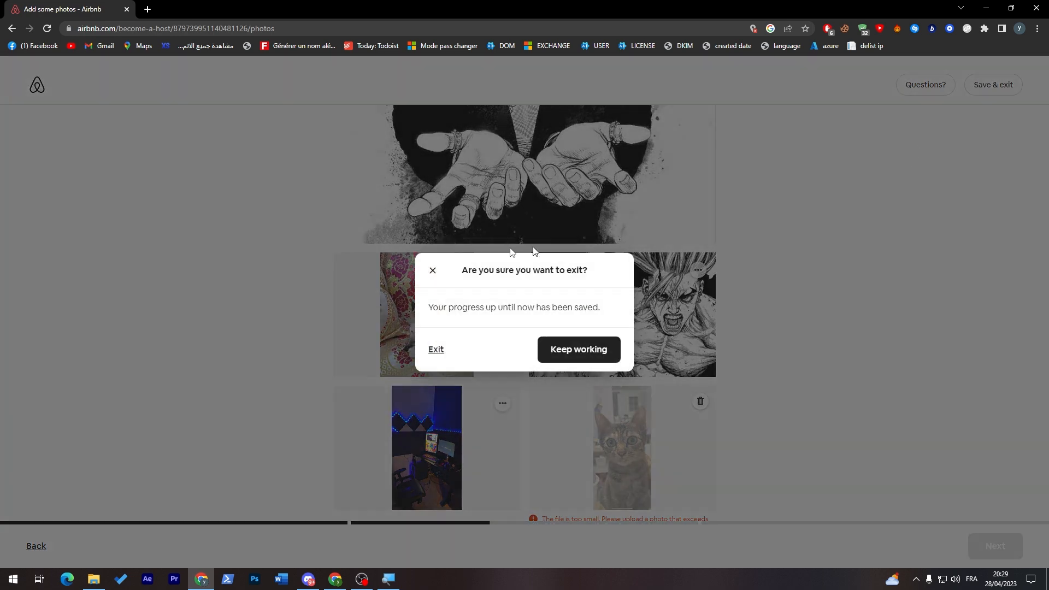
left_click(428, 273)
left_click(700, 402)
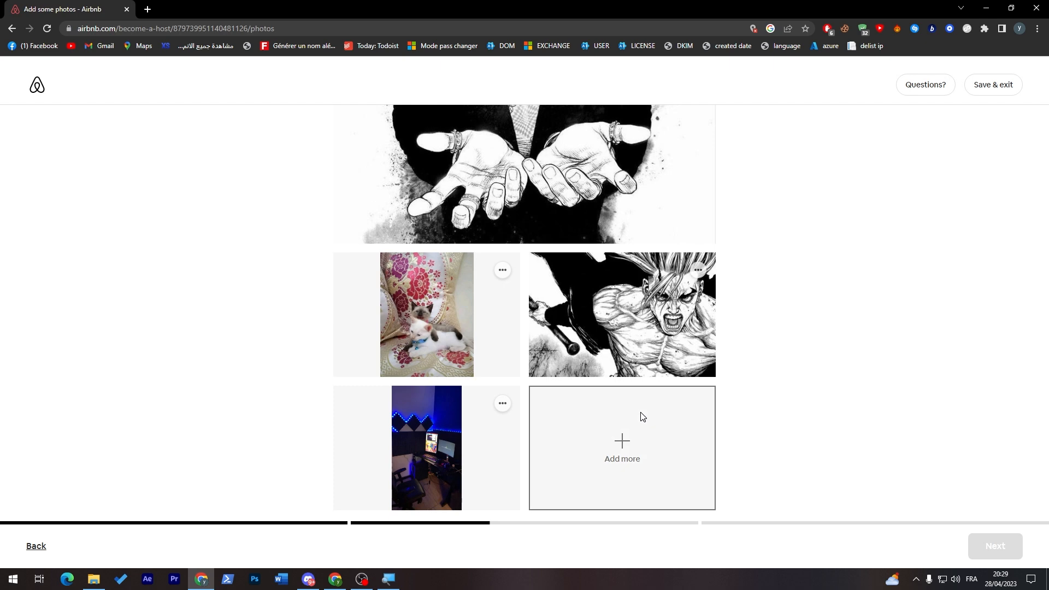
Add the image 15593 from Downloads as the fifth listing photo and continue to the title.
left_click(639, 417)
double_click(305, 202)
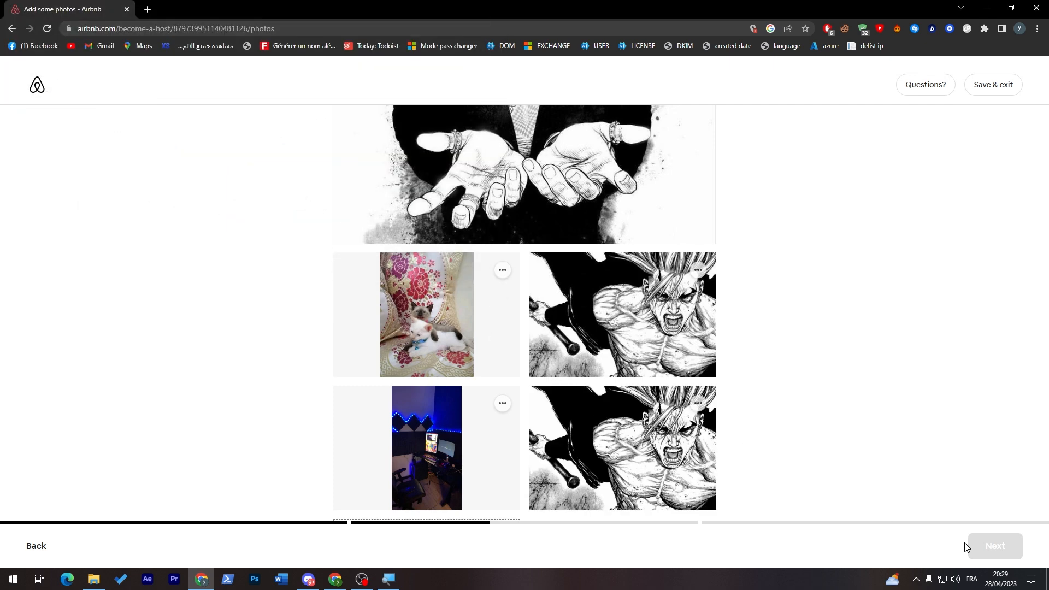
left_click(991, 546)
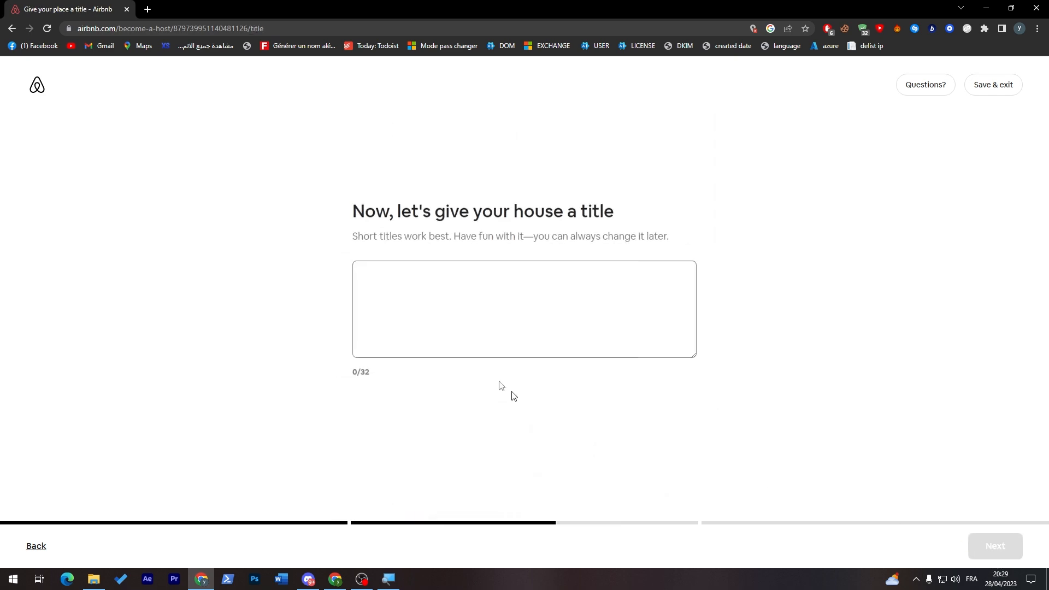
triple_click(427, 220)
double_click(501, 222)
left_click(501, 225)
Try to give the house the title "HOUSE TUTORIAL".
left_click(500, 295)
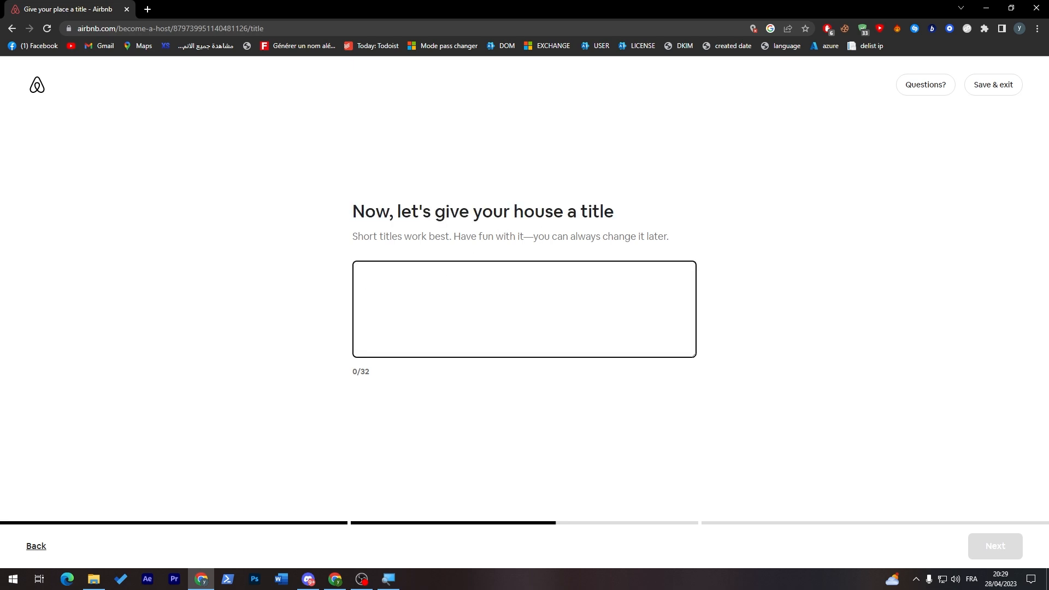
type("HOUSE TUTORIAL")
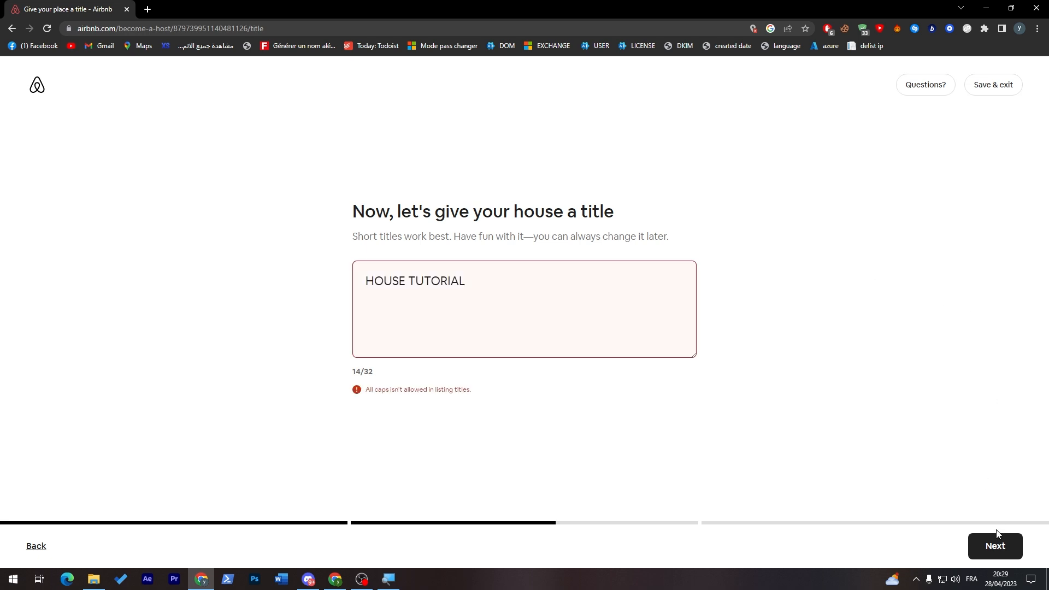
left_click(636, 347)
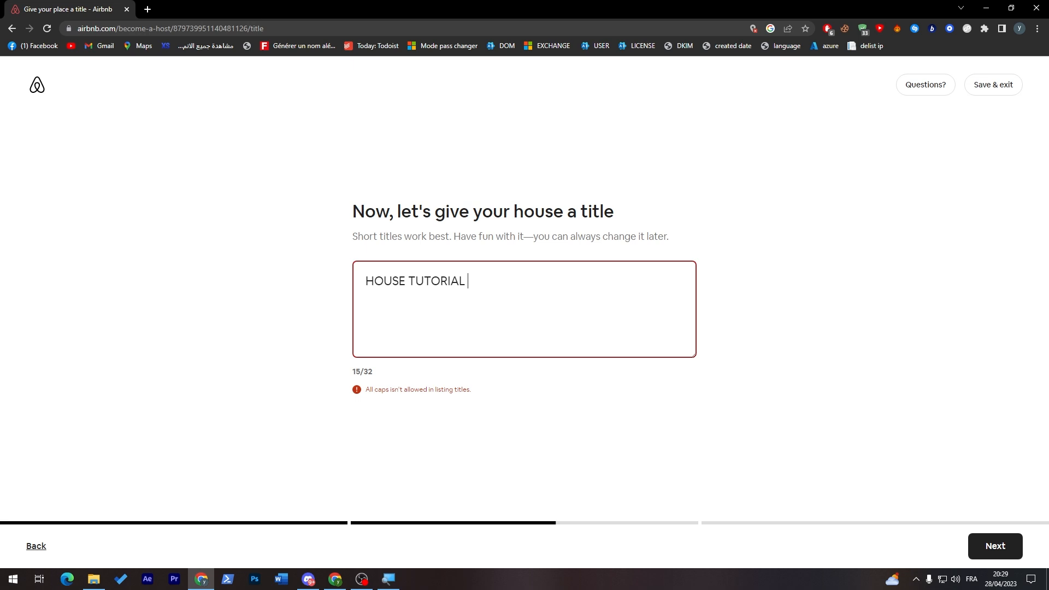
Replace the house's title with "house tutorial" in lowercase and continue to the description highlights.
left_click_drag(465, 291, 272, 273)
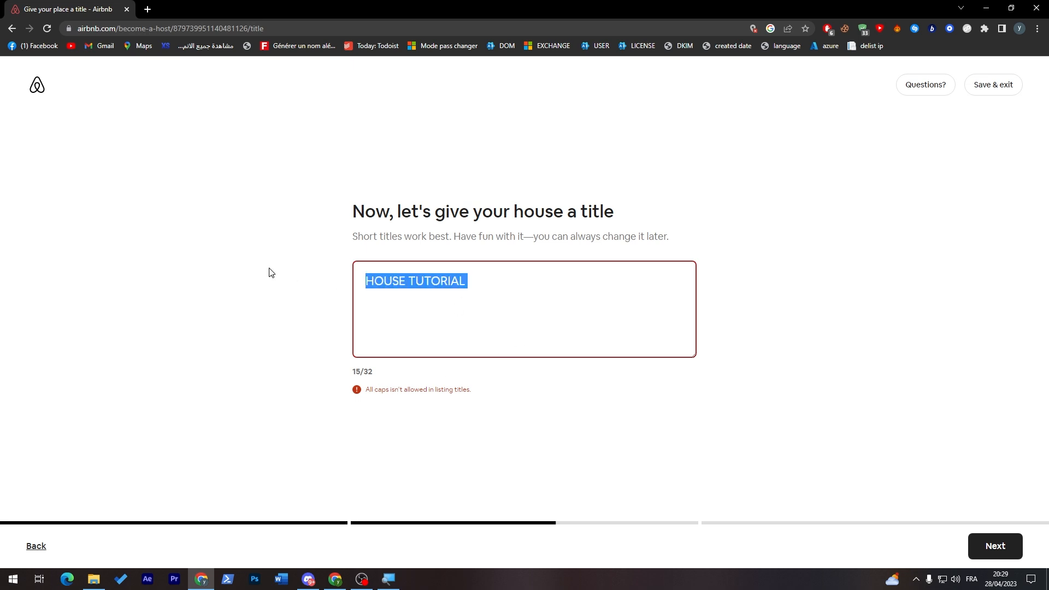
type("Hiyse tyt")
key("BackSpace")
key("BackSpace")
key("BackSpace")
key("BackSpace")
key("BackSpace")
key("BackSpace")
key("BackSpace")
key("BackSpace")
type("house tutorial")
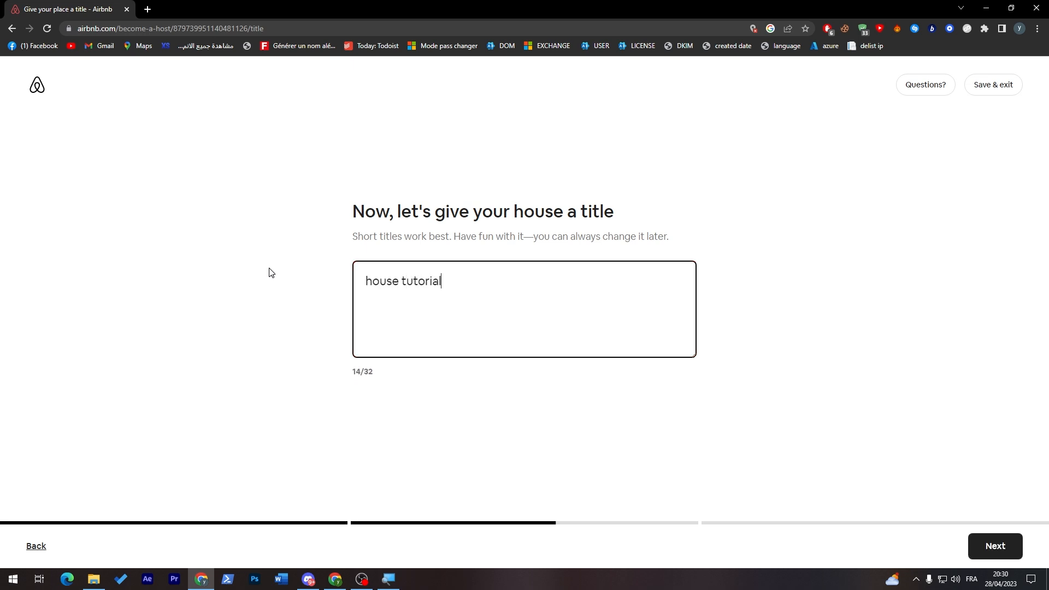
left_click(1008, 557)
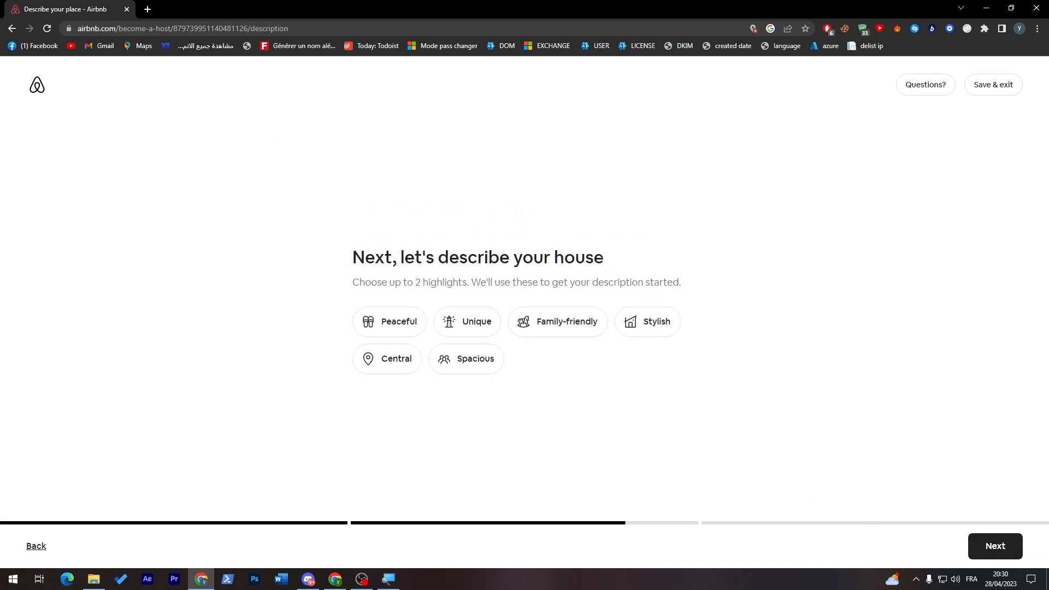
Choose Family-friendly and Central as the house's two highlights and continue to the description.
left_click(545, 328)
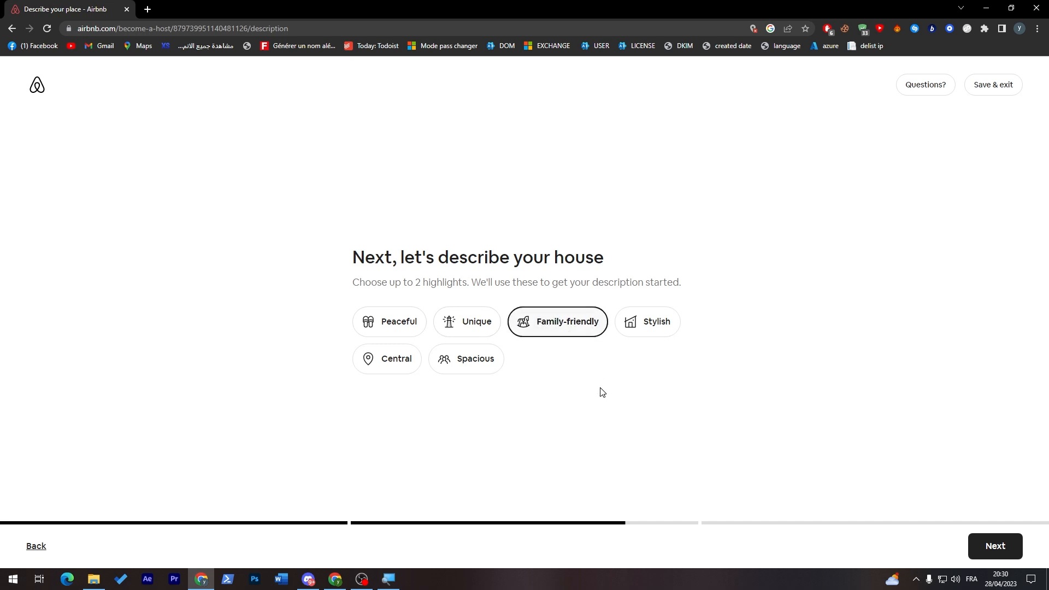
left_click(409, 363)
left_click(462, 369)
left_click(542, 331)
left_click(404, 358)
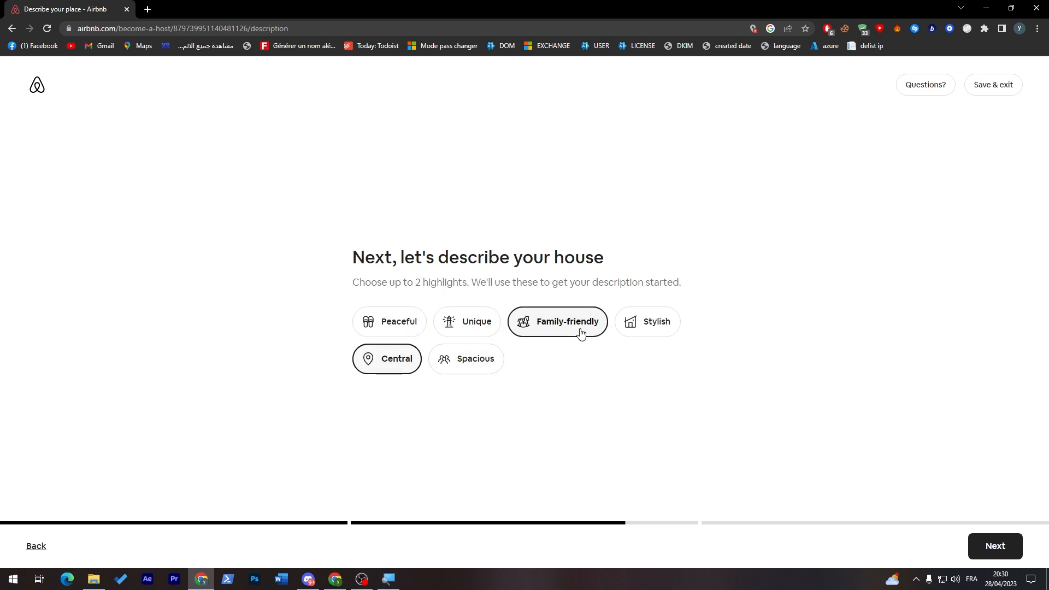
left_click(995, 546)
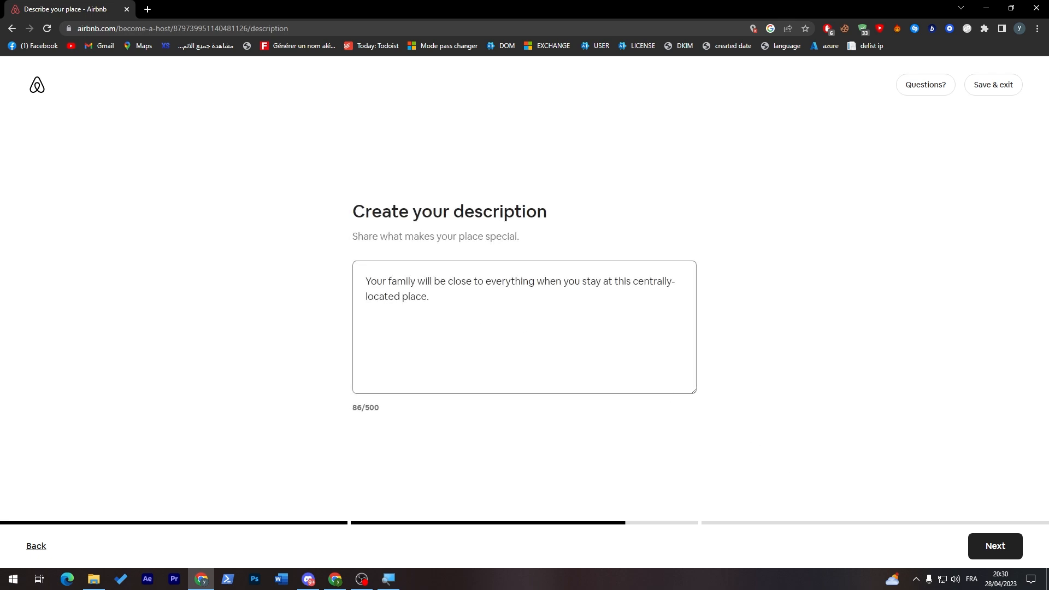
Keep the suggested family and central-location description, accept any Airbnb guest for the first reservation, and continue to the pricing.
left_click(457, 289)
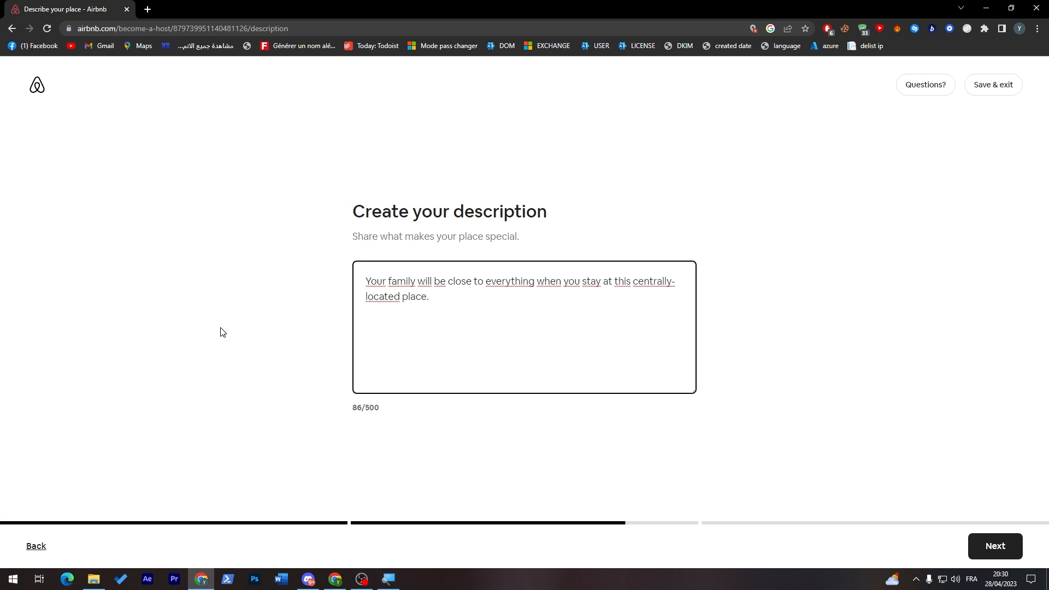
left_click(652, 236)
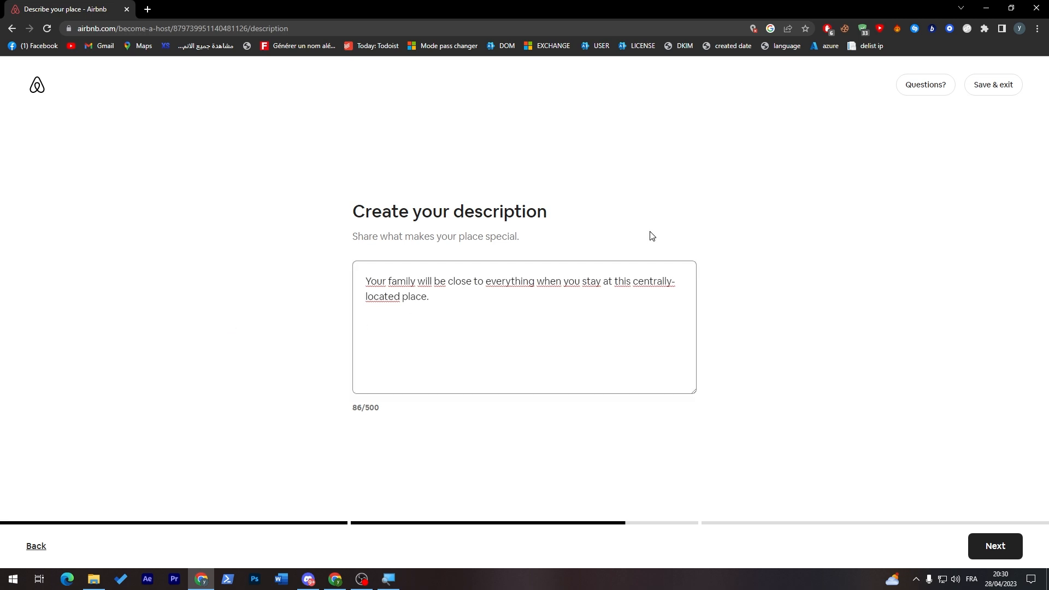
left_click(485, 388)
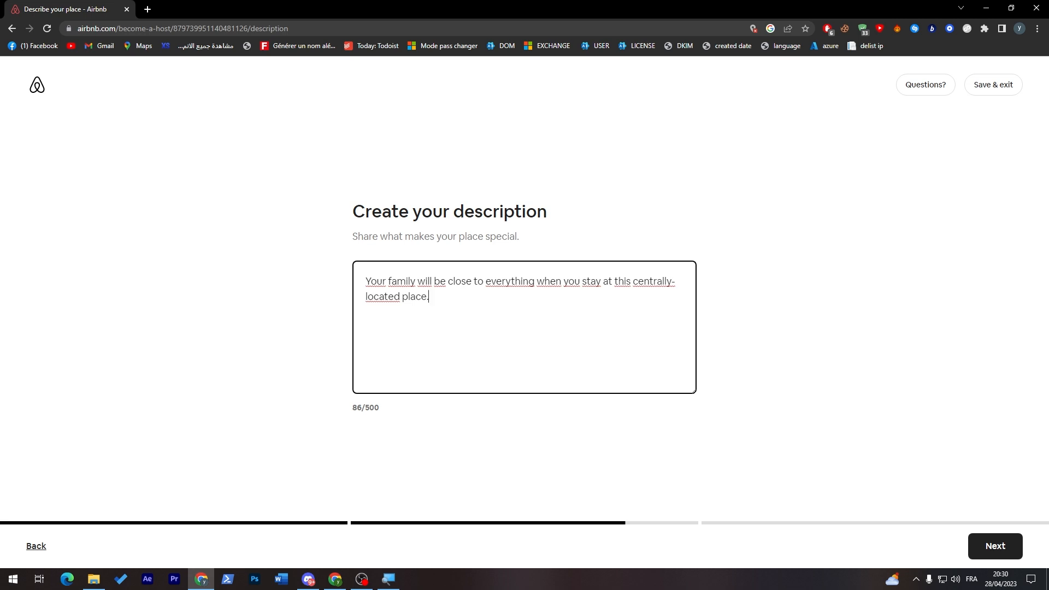
key("Return")
left_click(1002, 538)
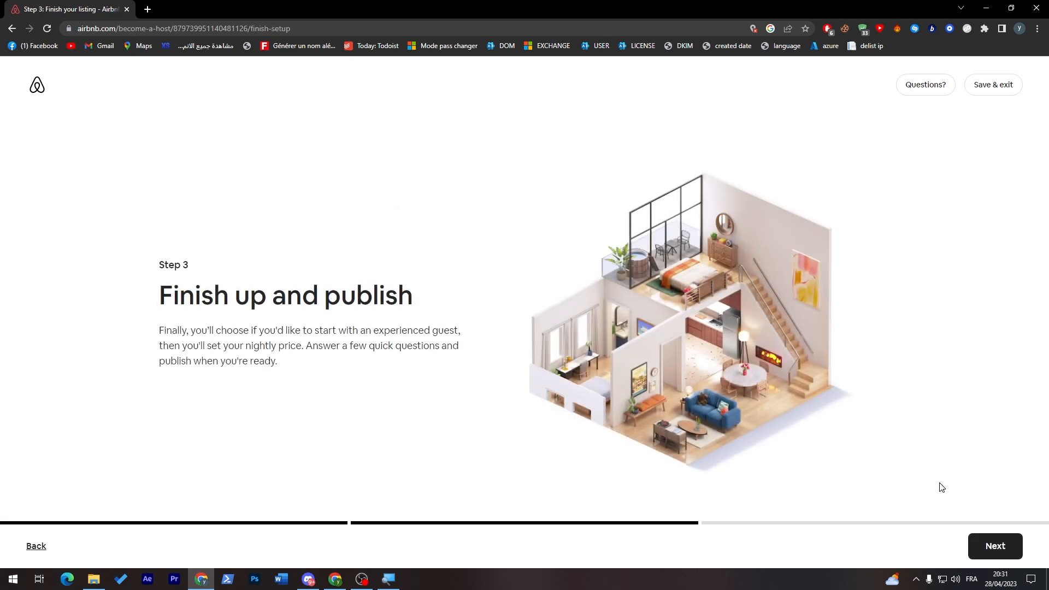
left_click(995, 549)
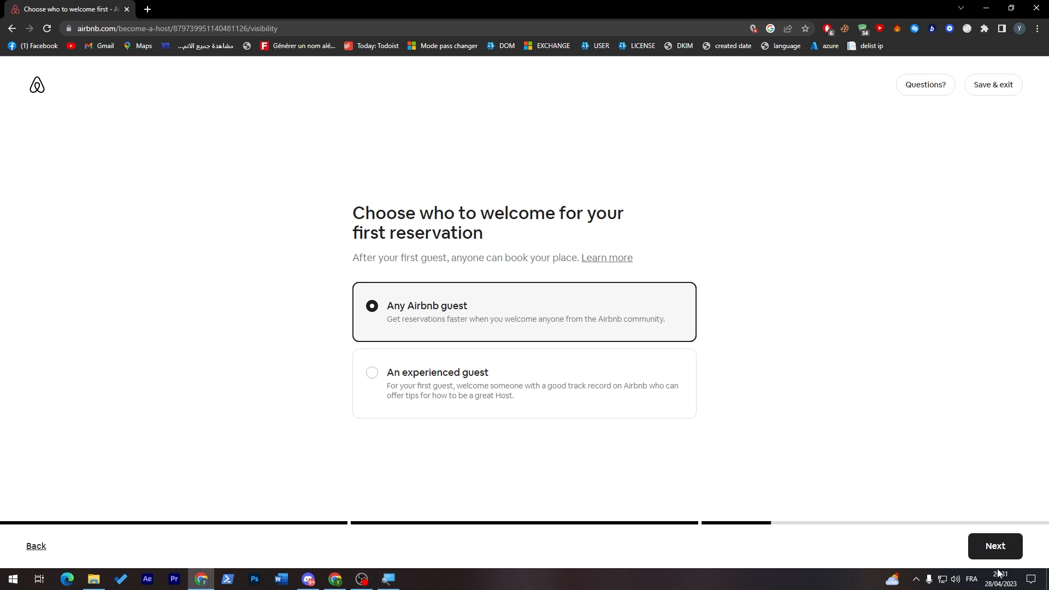
left_click(998, 548)
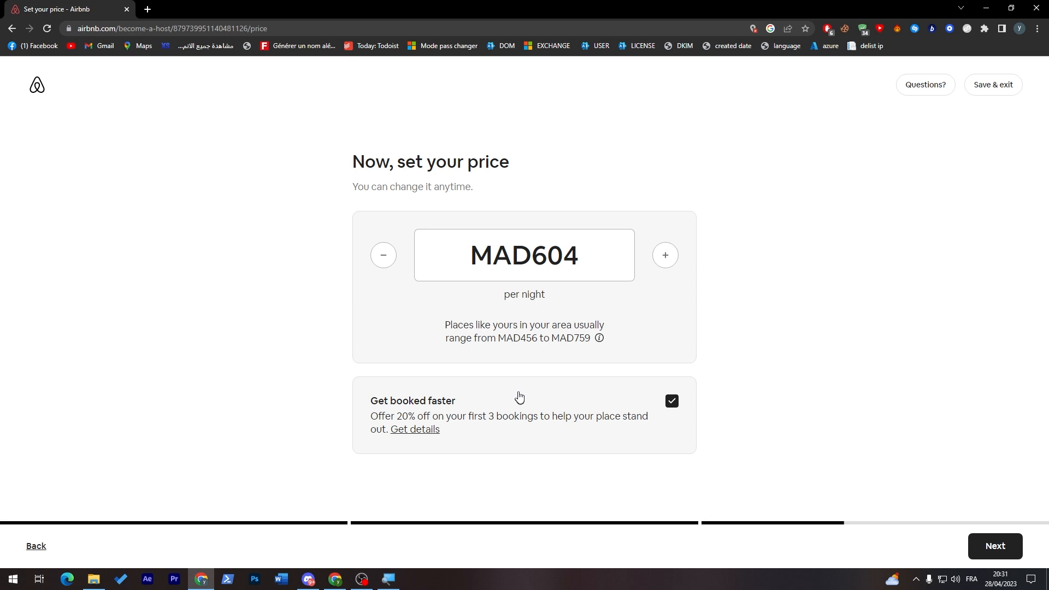
Raise the nightly price to MAD704, keep the 20% discount on the first 3 bookings, and continue to the final questions.
left_click(659, 258)
left_click(666, 259)
left_click(669, 261)
left_click(669, 260)
left_click(669, 260)
left_click(667, 258)
left_click(668, 258)
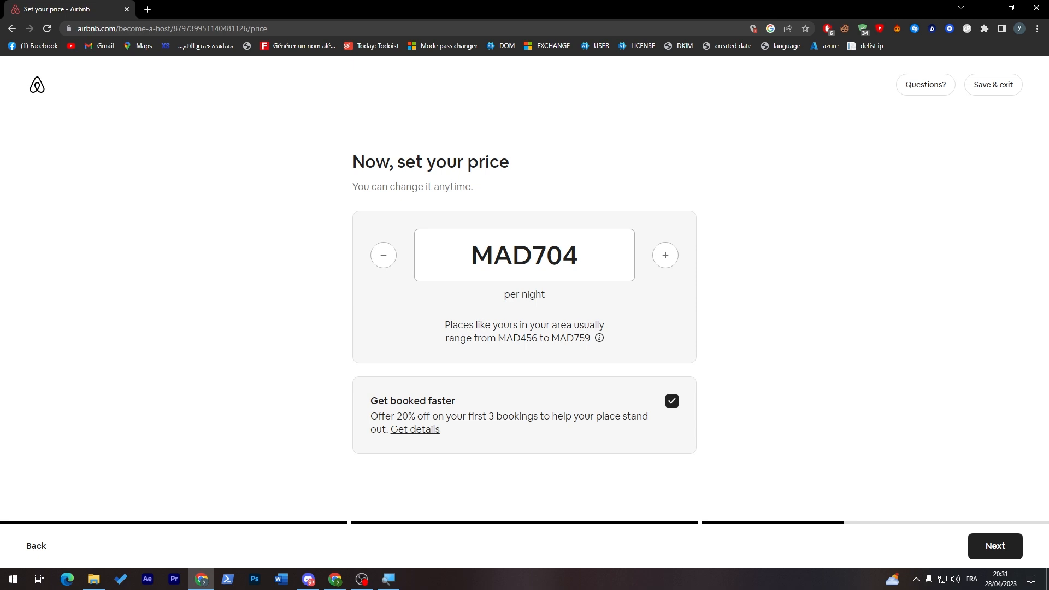
left_click(992, 544)
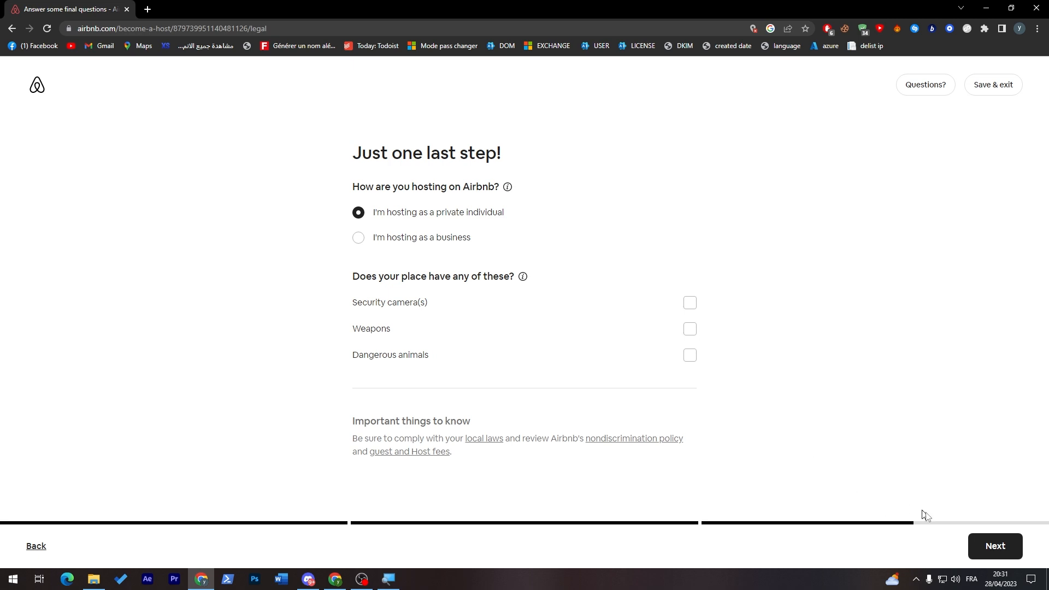
Keep hosting as a private individual with no security cameras, weapons or dangerous animals declared, and continue to the listing review.
left_click(990, 552)
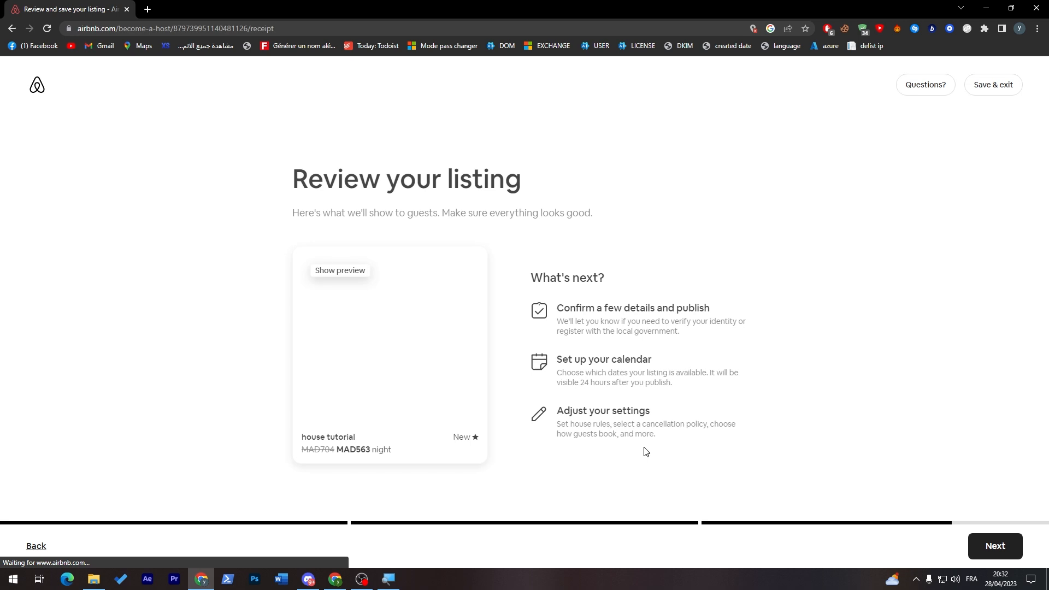
right_click(645, 451)
left_click(473, 164)
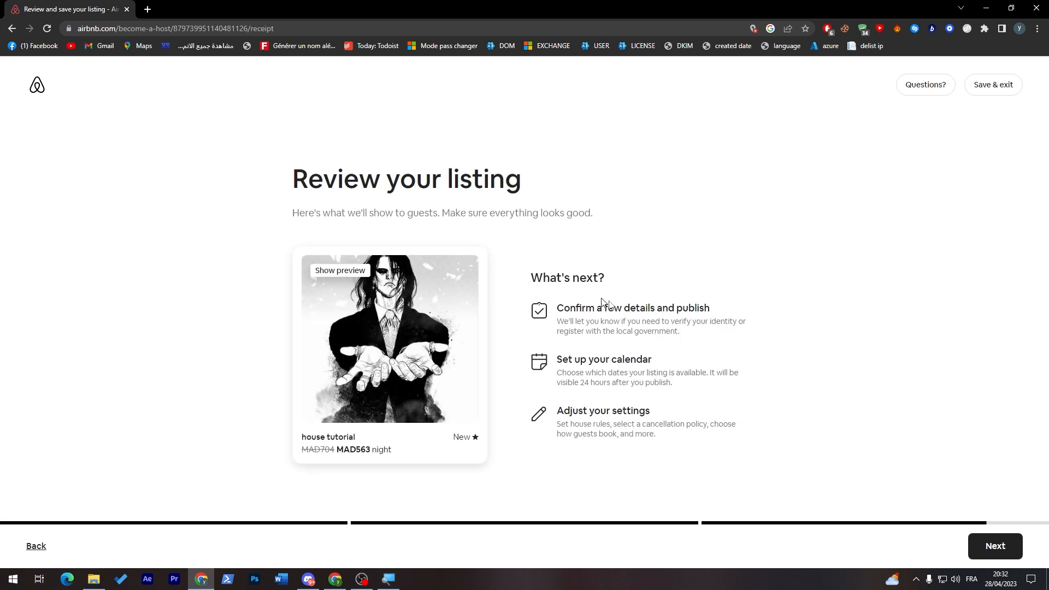